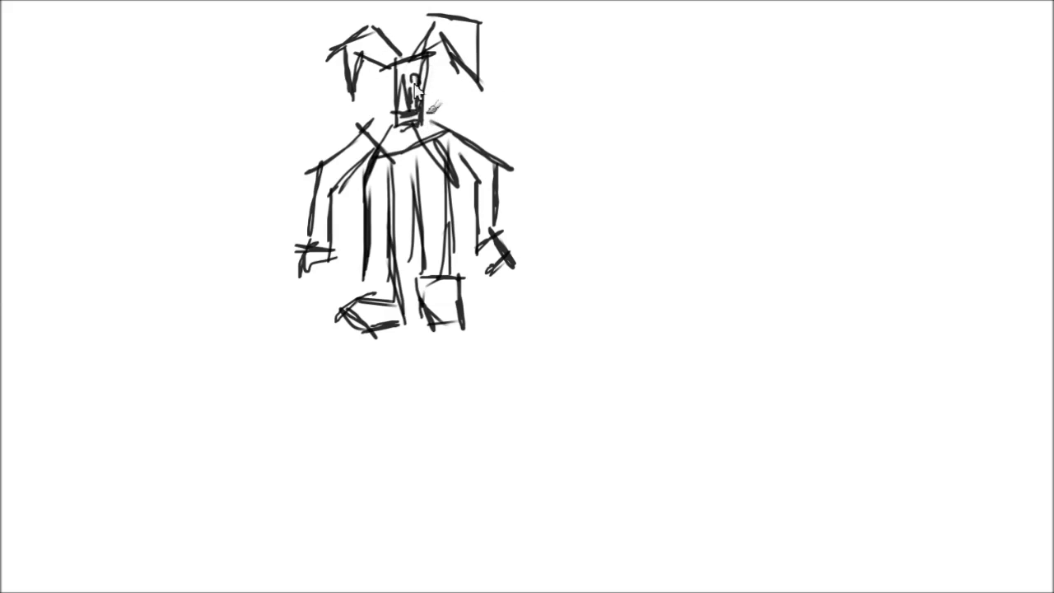
# Draw a long narrow leg stroke to the right of the first rabbit figure.
pyautogui.moveTo(608, 169); pyautogui.dragTo(624, 284)
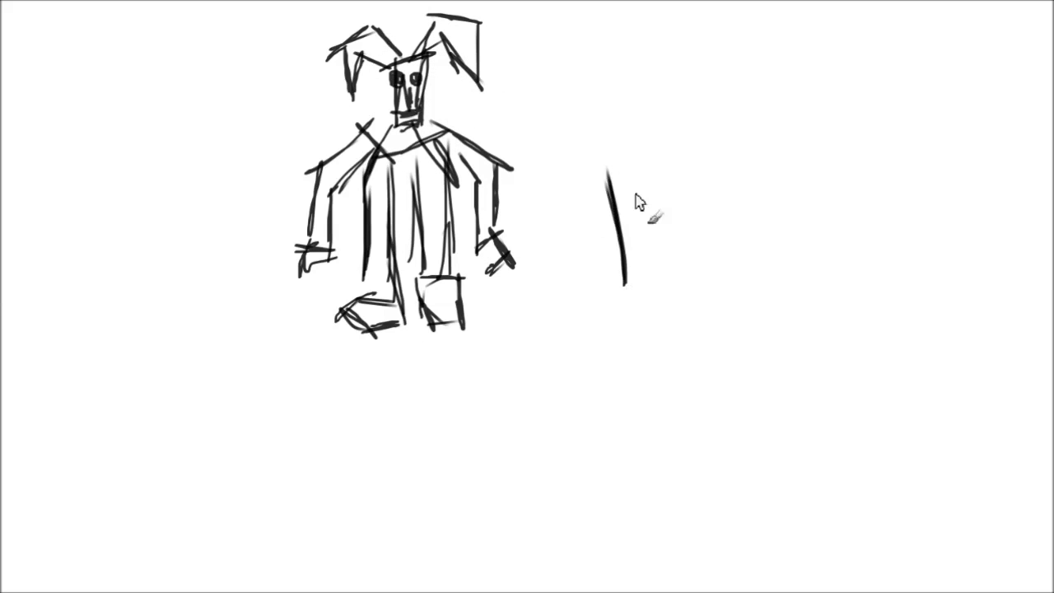
# Sketch the second figure's first long leg with a top crossbar and a foot.
pyautogui.moveTo(646, 169); pyautogui.dragTo(640, 284)
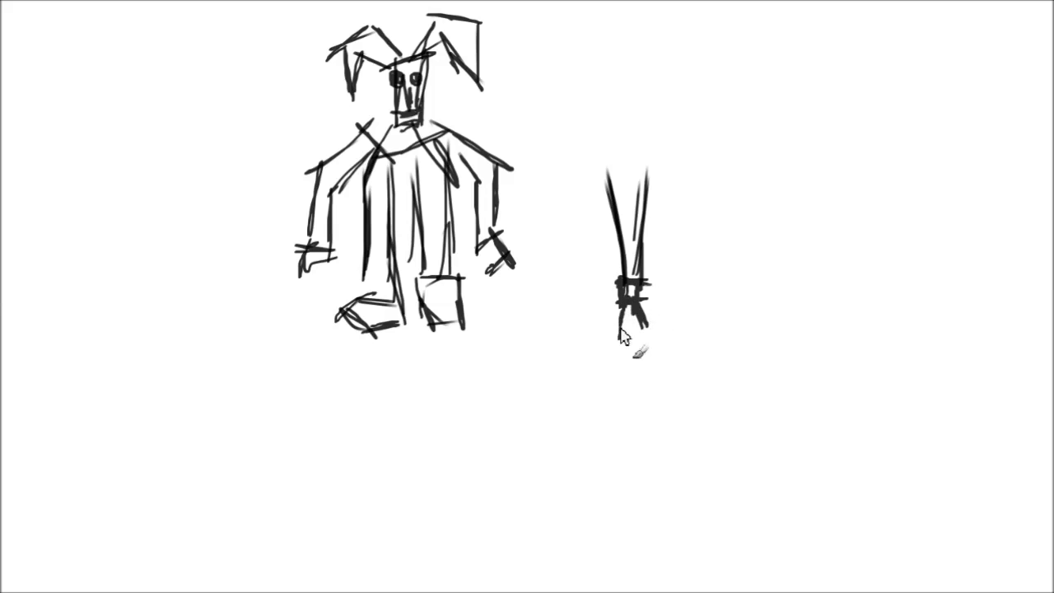
pyautogui.moveTo(638, 354); pyautogui.dragTo(631, 456)
pyautogui.moveTo(619, 332); pyautogui.dragTo(613, 437)
pyautogui.moveTo(639, 296); pyautogui.dragTo(634, 449)
pyautogui.moveTo(639, 367); pyautogui.dragTo(645, 229)
pyautogui.moveTo(651, 178); pyautogui.dragTo(609, 173)
pyautogui.moveTo(619, 442); pyautogui.dragTo(631, 515)
pyautogui.moveTo(645, 517); pyautogui.dragTo(607, 521)
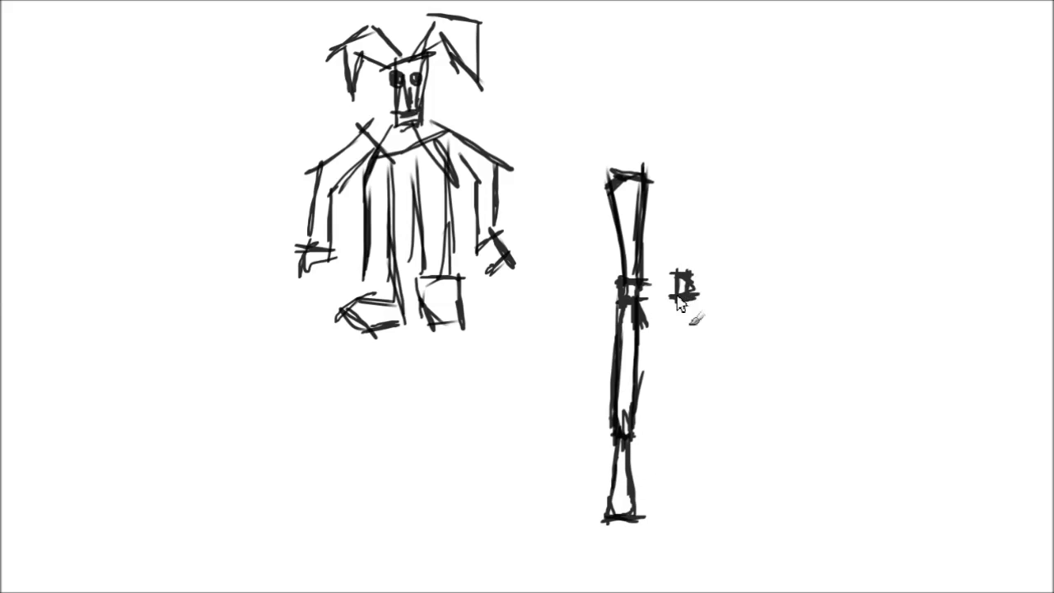
# Sketch the second long leg down to its foot.
pyautogui.moveTo(715, 187)
pyautogui.mouseDown()
pyautogui.moveTo(693, 280)
pyautogui.moveTo(720, 173)
pyautogui.mouseUp()
pyautogui.moveTo(716, 169)
pyautogui.mouseDown()
pyautogui.moveTo(671, 168)
pyautogui.moveTo(675, 406)
pyautogui.mouseUp()
pyautogui.moveTo(687, 382)
pyautogui.mouseDown()
pyautogui.moveTo(691, 301)
pyautogui.moveTo(691, 432)
pyautogui.moveTo(677, 437)
pyautogui.moveTo(700, 506)
pyautogui.mouseUp()
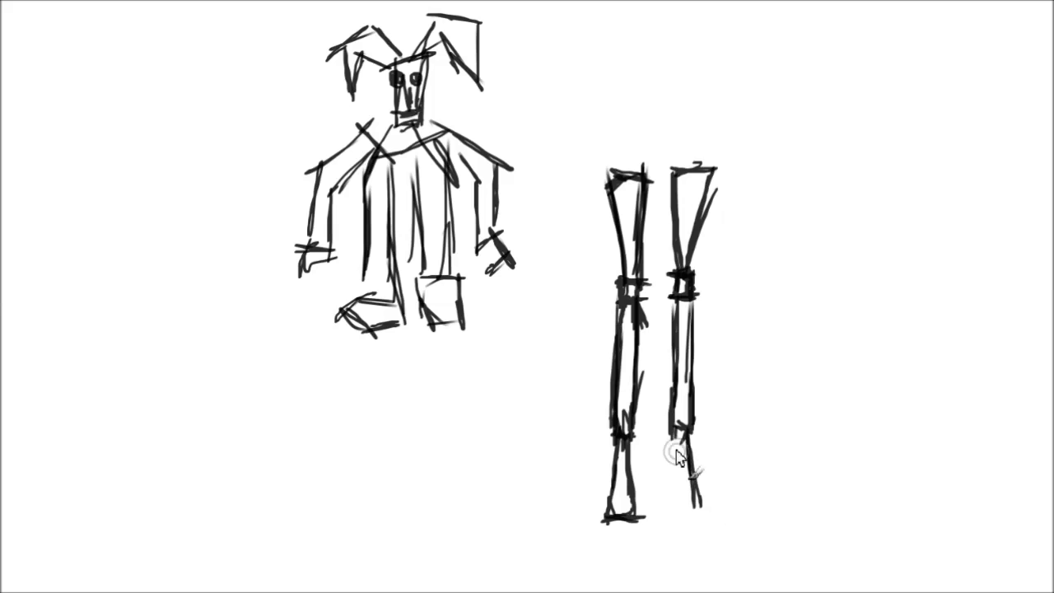
pyautogui.moveTo(685, 428); pyautogui.dragTo(668, 515)
pyautogui.moveTo(665, 514); pyautogui.dragTo(694, 517)
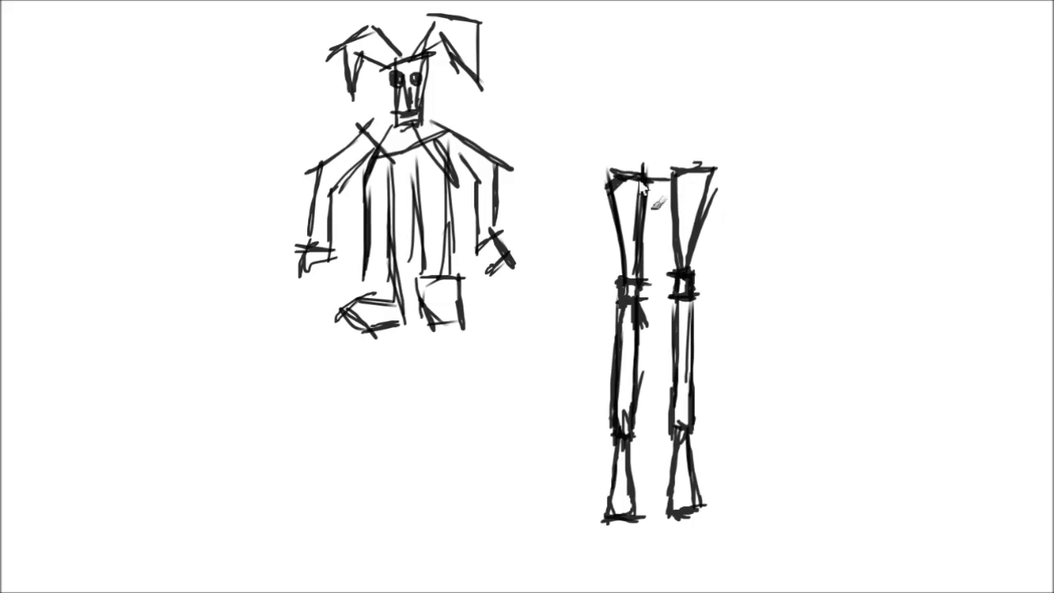
# Outline the rounded hips, the left arm with a hand, and the neck.
pyautogui.moveTo(714, 160); pyautogui.dragTo(721, 105)
pyautogui.moveTo(718, 104)
pyautogui.mouseDown()
pyautogui.moveTo(655, 88)
pyautogui.moveTo(609, 113)
pyautogui.mouseUp()
pyautogui.moveTo(608, 115)
pyautogui.mouseDown()
pyautogui.moveTo(605, 144)
pyautogui.moveTo(571, 183)
pyautogui.moveTo(565, 385)
pyautogui.mouseUp()
pyautogui.moveTo(572, 298); pyautogui.dragTo(590, 400)
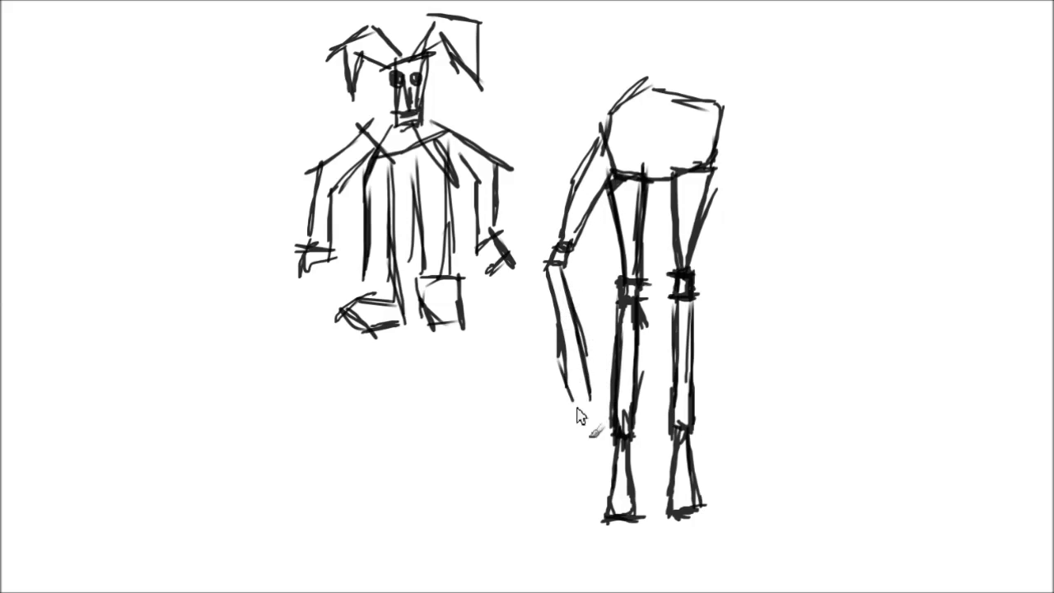
pyautogui.moveTo(533, 431); pyautogui.dragTo(597, 411)
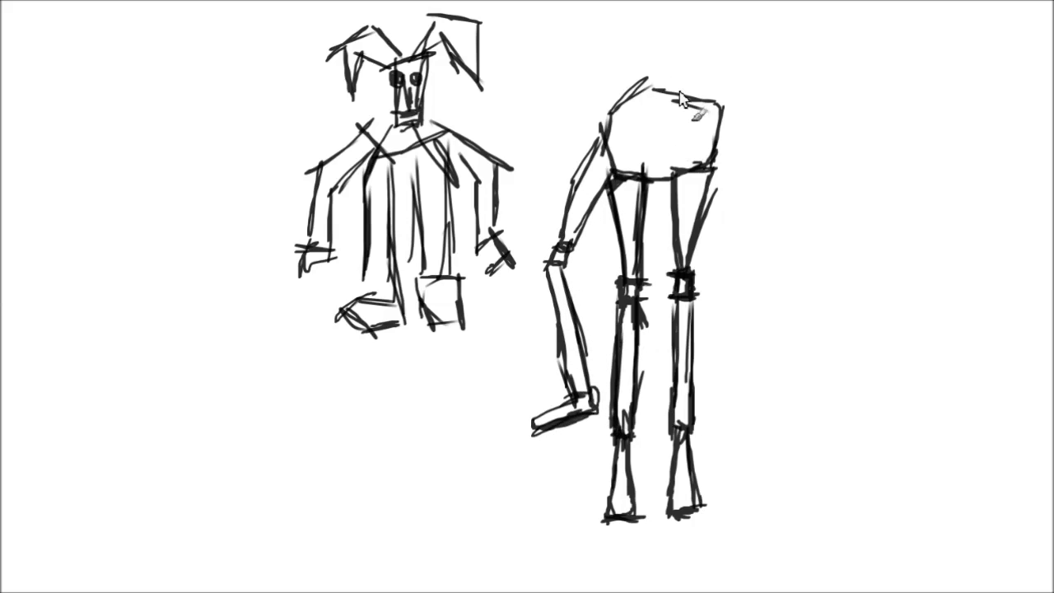
pyautogui.moveTo(690, 93)
pyautogui.mouseDown()
pyautogui.moveTo(668, 41)
pyautogui.moveTo(621, 106)
pyautogui.mouseUp()
pyautogui.moveTo(643, 13); pyautogui.dragTo(641, 74)
pyautogui.moveTo(636, 56); pyautogui.dragTo(683, 52)
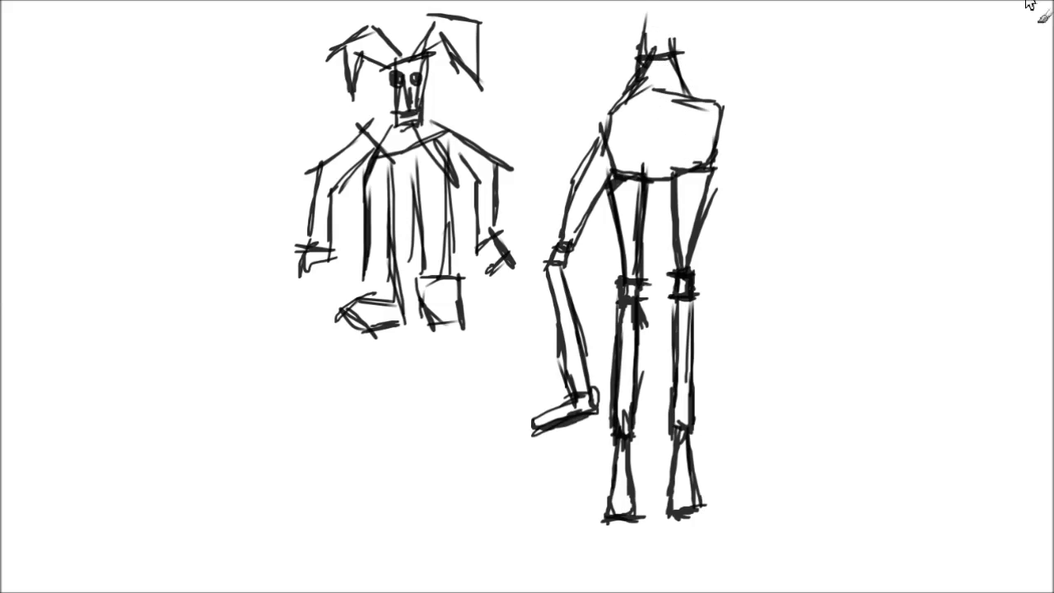
# Draw the right arm with forearm and hand, strengthening the upper-arm outline.
pyautogui.moveTo(714, 158); pyautogui.dragTo(728, 265)
pyautogui.moveTo(717, 206)
pyautogui.mouseDown()
pyautogui.moveTo(746, 270)
pyautogui.moveTo(723, 385)
pyautogui.mouseUp()
pyautogui.moveTo(735, 380); pyautogui.dragTo(746, 289)
pyautogui.moveTo(729, 387); pyautogui.dragTo(780, 428)
pyautogui.moveTo(728, 383); pyautogui.dragTo(756, 436)
pyautogui.moveTo(723, 144); pyautogui.dragTo(758, 265)
pyautogui.moveTo(716, 120); pyautogui.dragTo(756, 281)
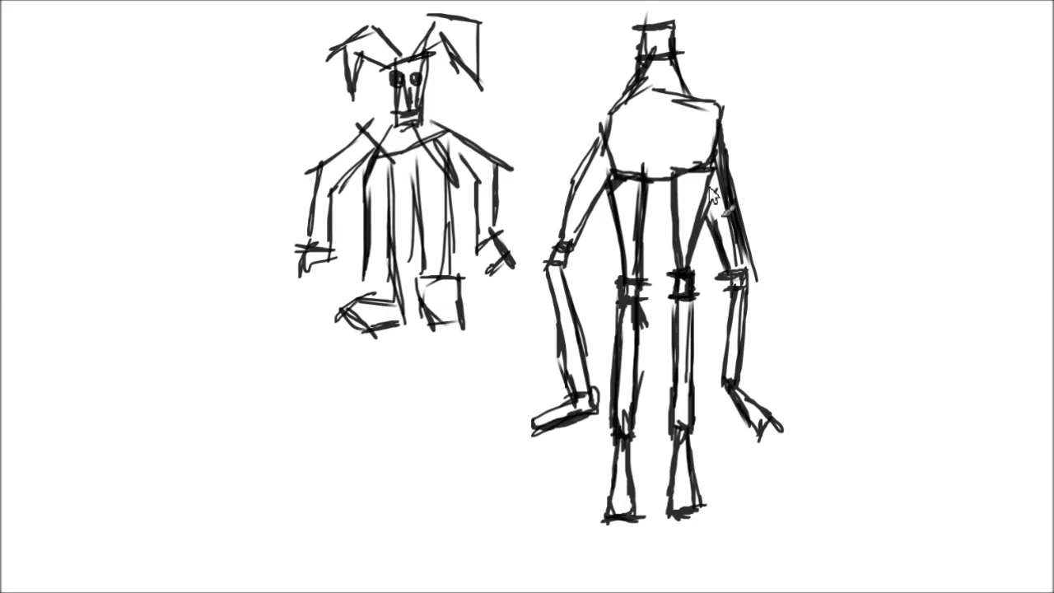
# Draw the left and right rabbit ears on the head.
pyautogui.moveTo(624, 87); pyautogui.dragTo(578, 59)
pyautogui.moveTo(576, 63)
pyautogui.mouseDown()
pyautogui.moveTo(539, 121)
pyautogui.moveTo(570, 33)
pyautogui.mouseUp()
pyautogui.moveTo(565, 33); pyautogui.dragTo(611, 40)
pyautogui.moveTo(675, 92); pyautogui.dragTo(701, 38)
pyautogui.moveTo(698, 38)
pyautogui.mouseDown()
pyautogui.moveTo(756, 33)
pyautogui.moveTo(778, 87)
pyautogui.mouseUp()
pyautogui.moveTo(726, 53)
pyautogui.mouseDown()
pyautogui.moveTo(769, 85)
pyautogui.moveTo(698, 93)
pyautogui.mouseUp()
pyautogui.moveTo(691, 101); pyautogui.dragTo(726, 70)
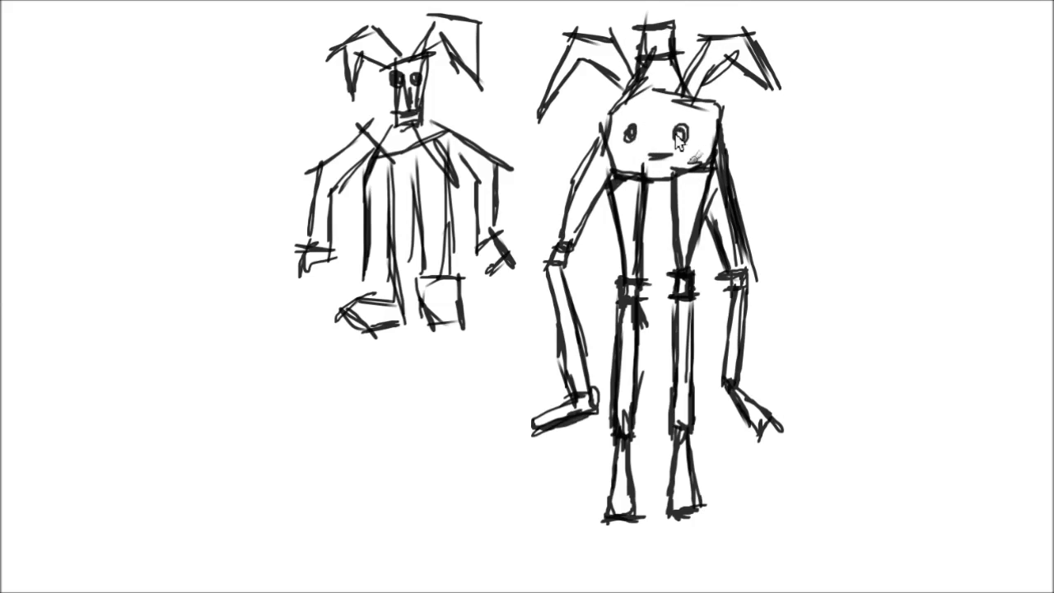
# Sketch a ground line, a box shape, and wall and doorway lines around the first figure.
pyautogui.moveTo(601, 433); pyautogui.dragTo(460, 443)
pyautogui.moveTo(464, 390); pyautogui.dragTo(461, 443)
pyautogui.moveTo(470, 416)
pyautogui.mouseDown()
pyautogui.moveTo(416, 414)
pyautogui.moveTo(411, 431)
pyautogui.mouseUp()
pyautogui.moveTo(432, 433)
pyautogui.mouseDown()
pyautogui.moveTo(374, 436)
pyautogui.moveTo(393, 350)
pyautogui.mouseUp()
pyautogui.moveTo(492, 341); pyautogui.dragTo(317, 359)
pyautogui.moveTo(514, 358); pyautogui.dragTo(529, 2)
pyautogui.moveTo(294, 2)
pyautogui.mouseDown()
pyautogui.moveTo(315, 71)
pyautogui.moveTo(275, 342)
pyautogui.mouseUp()
pyautogui.moveTo(276, 342); pyautogui.dragTo(314, 342)
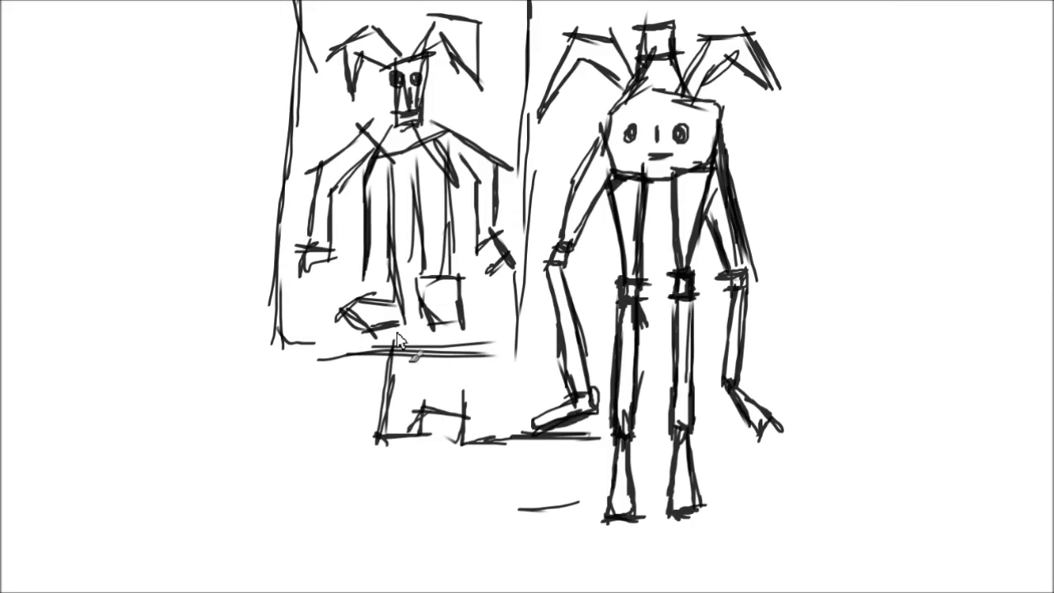
# Draw a tall hooked street lamp with a hanging lantern and a smaller second lamp post.
pyautogui.moveTo(987, 552)
pyautogui.mouseDown()
pyautogui.moveTo(998, 177)
pyautogui.moveTo(976, 91)
pyautogui.moveTo(897, 119)
pyautogui.moveTo(908, 158)
pyautogui.moveTo(971, 115)
pyautogui.moveTo(984, 190)
pyautogui.moveTo(978, 481)
pyautogui.moveTo(964, 541)
pyautogui.mouseUp()
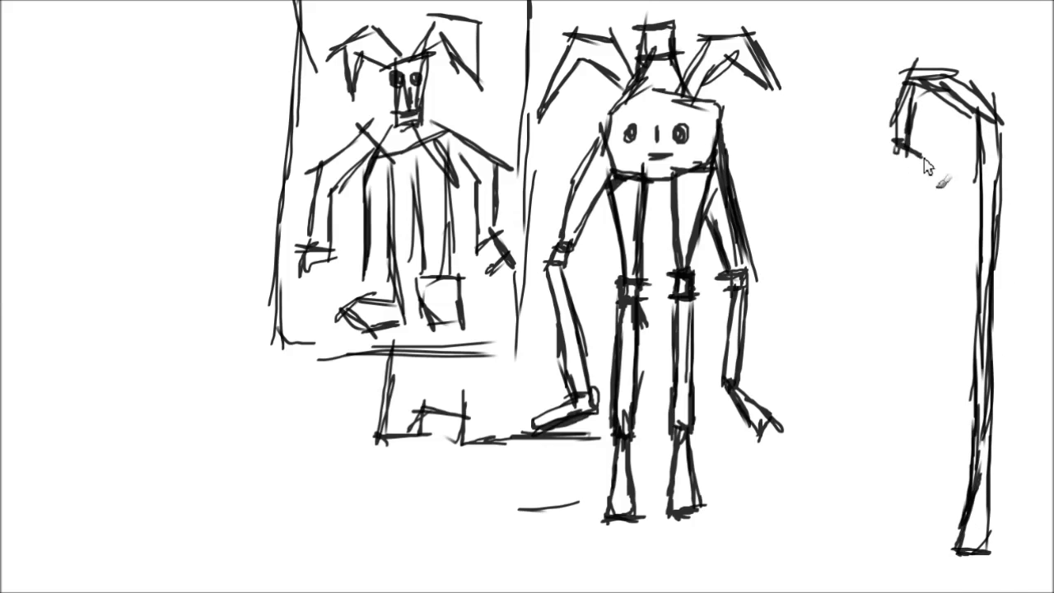
pyautogui.moveTo(904, 167); pyautogui.dragTo(892, 231)
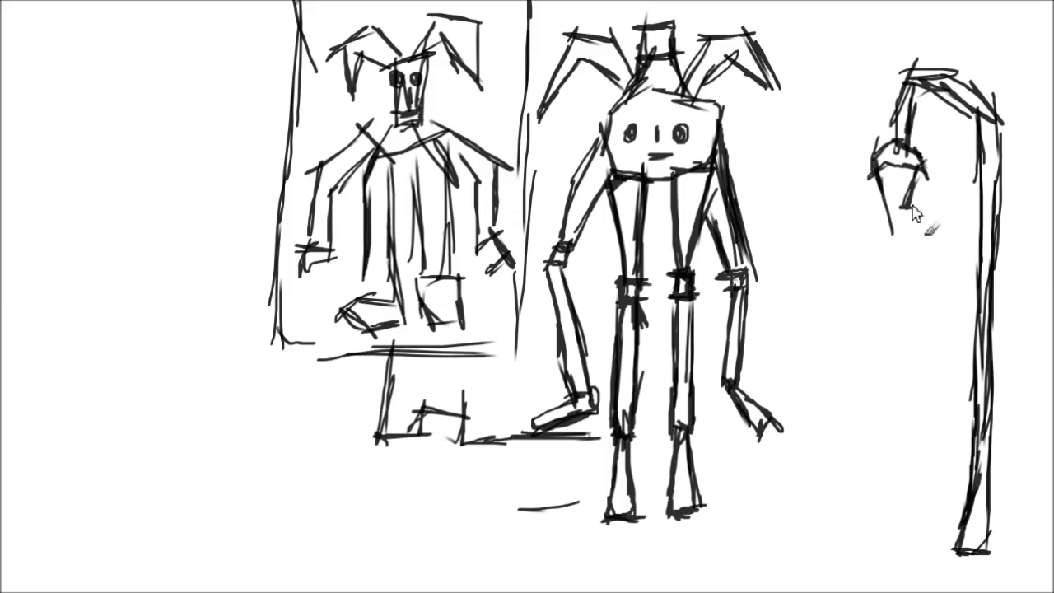
pyautogui.moveTo(1020, 400); pyautogui.dragTo(843, 286)
pyautogui.moveTo(890, 465)
pyautogui.mouseDown()
pyautogui.moveTo(874, 523)
pyautogui.moveTo(856, 363)
pyautogui.mouseUp()
pyautogui.moveTo(884, 420)
pyautogui.mouseDown()
pyautogui.moveTo(848, 354)
pyautogui.moveTo(833, 350)
pyautogui.moveTo(851, 399)
pyautogui.moveTo(817, 400)
pyautogui.mouseUp()
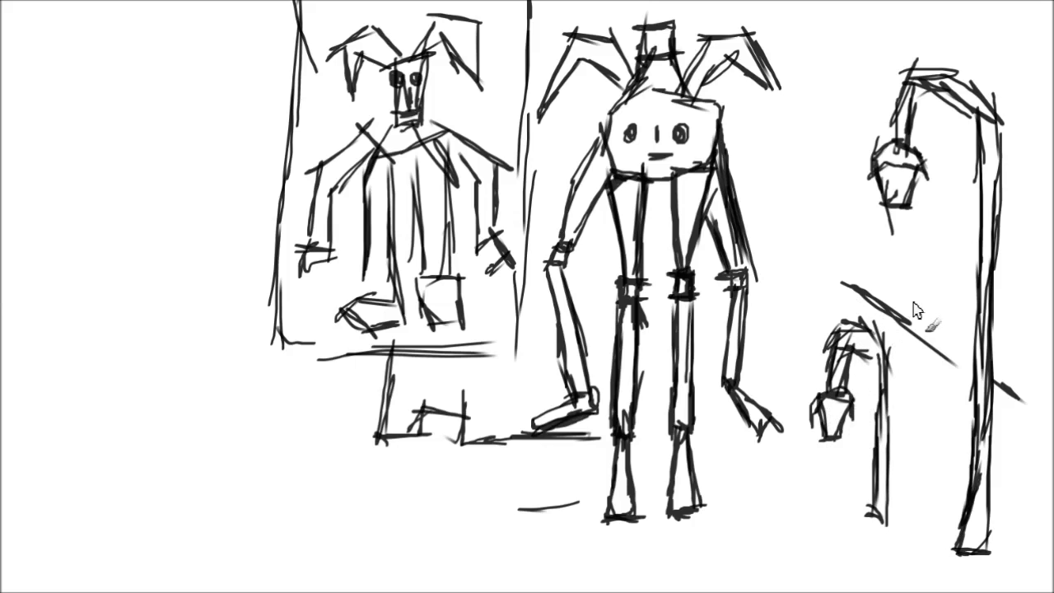
# Add diagonal ground lines, street perspective lines and the left building's edge lines.
pyautogui.moveTo(938, 543); pyautogui.dragTo(888, 514)
pyautogui.moveTo(856, 490); pyautogui.dragTo(716, 428)
pyautogui.moveTo(610, 362); pyautogui.dragTo(568, 317)
pyautogui.moveTo(541, 352)
pyautogui.mouseDown()
pyautogui.moveTo(474, 439)
pyautogui.moveTo(336, 557)
pyautogui.moveTo(234, 496)
pyautogui.mouseUp()
pyautogui.moveTo(255, 507); pyautogui.dragTo(228, 403)
pyautogui.moveTo(225, 445)
pyautogui.mouseDown()
pyautogui.moveTo(235, 259)
pyautogui.moveTo(171, 21)
pyautogui.mouseUp()
pyautogui.moveTo(364, 436); pyautogui.dragTo(242, 433)
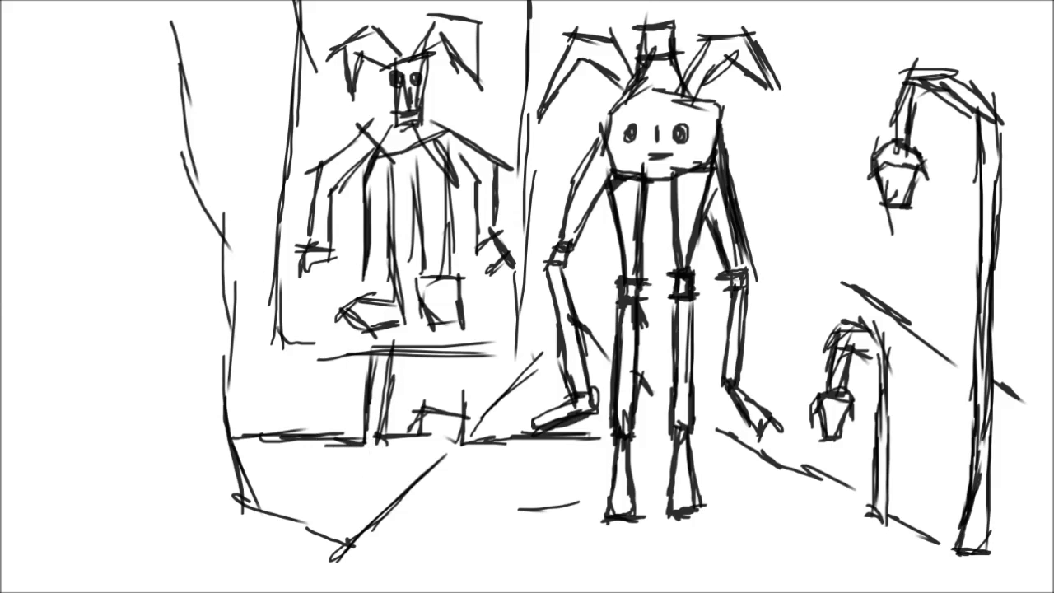
# Outline a top-left building, scribble bottom bushes, and begin dark-grey shading on the tall figure's torso and leg.
pyautogui.moveTo(171, 26); pyautogui.dragTo(50, 32)
pyautogui.moveTo(82, 40)
pyautogui.mouseDown()
pyautogui.moveTo(33, 33)
pyautogui.moveTo(30, 278)
pyautogui.moveTo(123, 218)
pyautogui.moveTo(148, 321)
pyautogui.moveTo(106, 369)
pyautogui.moveTo(53, 256)
pyautogui.moveTo(193, 547)
pyautogui.mouseUp()
pyautogui.moveTo(148, 444); pyautogui.dragTo(215, 563)
pyautogui.moveTo(362, 568)
pyautogui.mouseDown()
pyautogui.moveTo(393, 535)
pyautogui.moveTo(481, 534)
pyautogui.moveTo(594, 568)
pyautogui.mouseUp()
pyautogui.moveTo(725, 568)
pyautogui.mouseDown()
pyautogui.moveTo(810, 539)
pyautogui.moveTo(902, 576)
pyautogui.moveTo(946, 526)
pyautogui.moveTo(946, 576)
pyautogui.moveTo(1029, 568)
pyautogui.moveTo(1005, 480)
pyautogui.moveTo(906, 494)
pyautogui.moveTo(731, 489)
pyautogui.moveTo(659, 559)
pyautogui.moveTo(461, 494)
pyautogui.mouseUp()
pyautogui.moveTo(615, 262)
pyautogui.mouseDown()
pyautogui.moveTo(627, 215)
pyautogui.moveTo(630, 420)
pyautogui.moveTo(687, 190)
pyautogui.mouseUp()
pyautogui.moveTo(691, 280)
pyautogui.mouseDown()
pyautogui.moveTo(700, 165)
pyautogui.moveTo(678, 251)
pyautogui.moveTo(698, 379)
pyautogui.moveTo(696, 478)
pyautogui.moveTo(680, 504)
pyautogui.mouseUp()
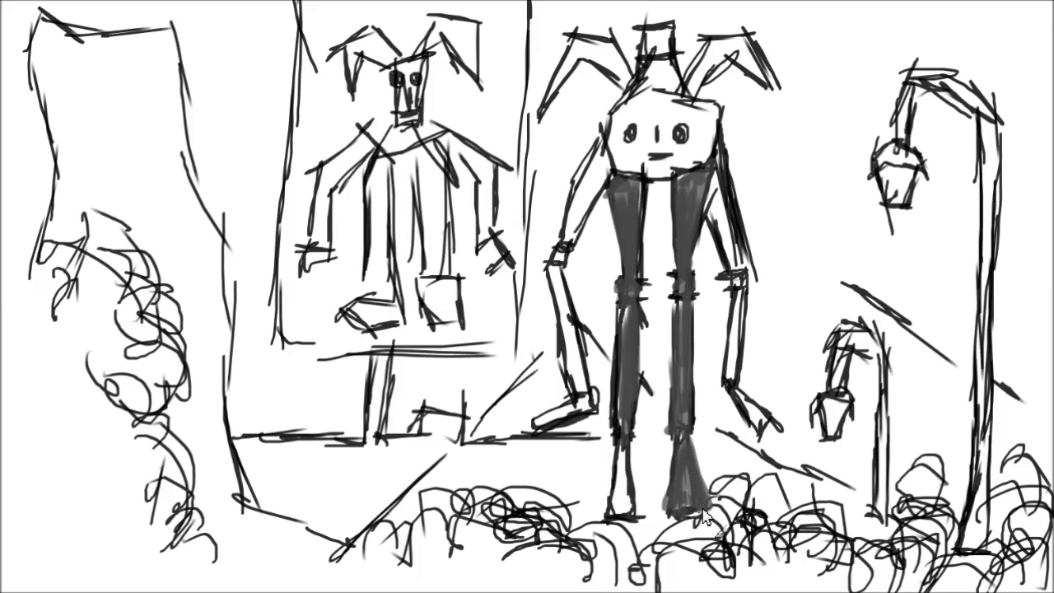
# Shade the tall figure's legs, head, arms, ears and neck dark grey.
pyautogui.moveTo(627, 449); pyautogui.dragTo(632, 520)
pyautogui.moveTo(613, 465); pyautogui.dragTo(616, 517)
pyautogui.moveTo(696, 161)
pyautogui.mouseDown()
pyautogui.moveTo(647, 185)
pyautogui.moveTo(623, 149)
pyautogui.moveTo(650, 100)
pyautogui.moveTo(683, 130)
pyautogui.moveTo(704, 116)
pyautogui.moveTo(693, 152)
pyautogui.mouseUp()
pyautogui.moveTo(709, 116)
pyautogui.mouseDown()
pyautogui.moveTo(694, 173)
pyautogui.moveTo(675, 156)
pyautogui.moveTo(589, 173)
pyautogui.moveTo(568, 263)
pyautogui.moveTo(576, 411)
pyautogui.moveTo(543, 424)
pyautogui.mouseUp()
pyautogui.moveTo(710, 187)
pyautogui.mouseDown()
pyautogui.moveTo(735, 262)
pyautogui.moveTo(753, 420)
pyautogui.mouseUp()
pyautogui.moveTo(629, 95)
pyautogui.mouseDown()
pyautogui.moveTo(597, 33)
pyautogui.moveTo(607, 51)
pyautogui.moveTo(568, 111)
pyautogui.moveTo(605, 50)
pyautogui.mouseUp()
pyautogui.moveTo(716, 41)
pyautogui.mouseDown()
pyautogui.moveTo(691, 90)
pyautogui.moveTo(745, 42)
pyautogui.mouseUp()
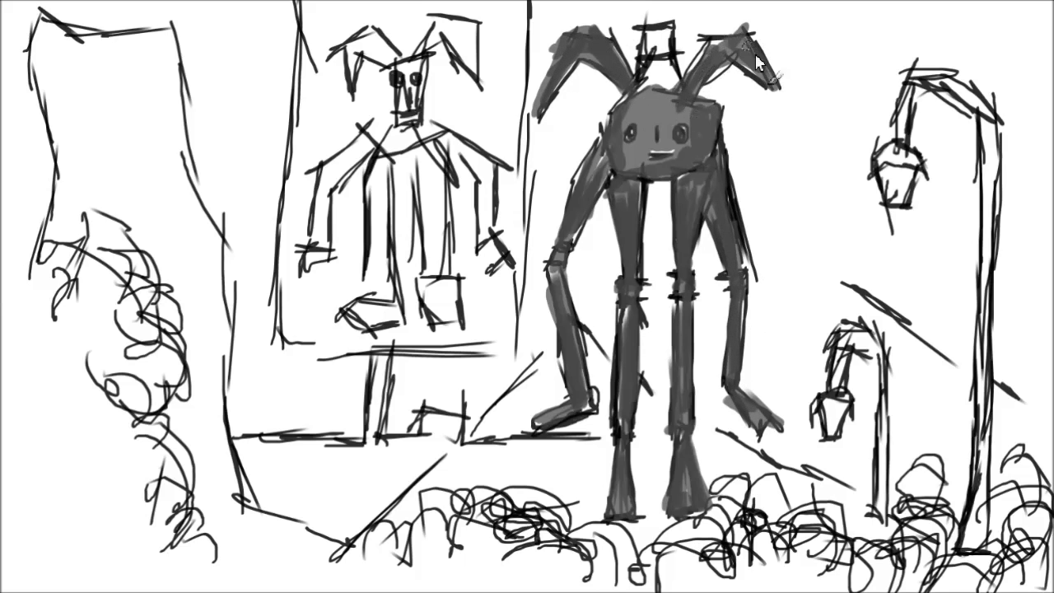
pyautogui.moveTo(663, 90); pyautogui.dragTo(659, 11)
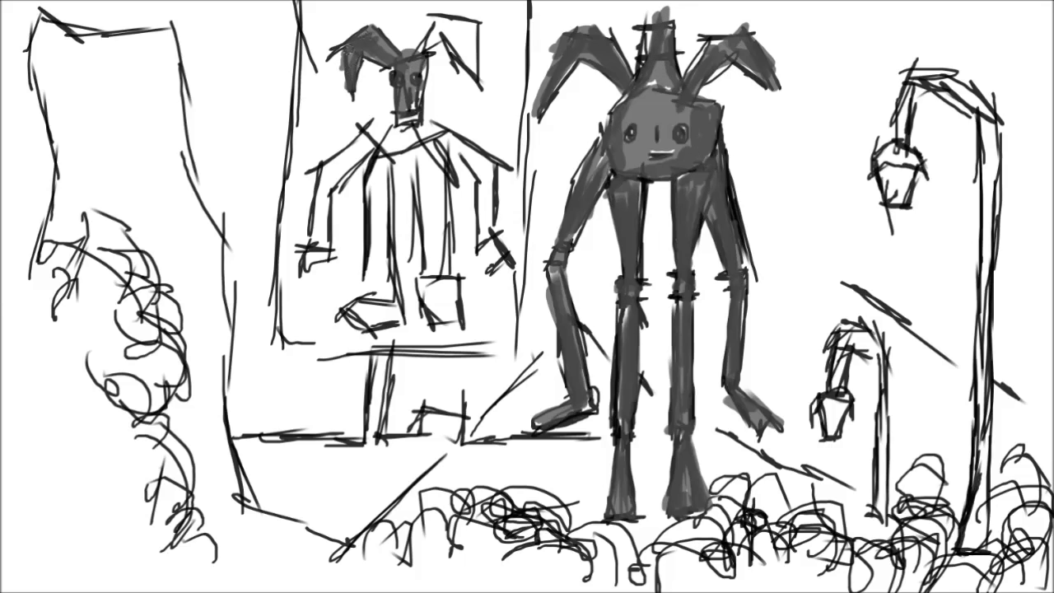
# Shade the small figure's ear, shoulders, arms, torso and legs dark grey.
pyautogui.moveTo(445, 25); pyautogui.dragTo(473, 70)
pyautogui.moveTo(377, 126)
pyautogui.mouseDown()
pyautogui.moveTo(323, 177)
pyautogui.moveTo(311, 264)
pyautogui.mouseUp()
pyautogui.moveTo(334, 169); pyautogui.dragTo(313, 242)
pyautogui.moveTo(383, 124)
pyautogui.mouseDown()
pyautogui.moveTo(451, 163)
pyautogui.moveTo(371, 177)
pyautogui.moveTo(379, 219)
pyautogui.mouseUp()
pyautogui.moveTo(379, 165); pyautogui.dragTo(383, 284)
pyautogui.moveTo(428, 161); pyautogui.dragTo(430, 267)
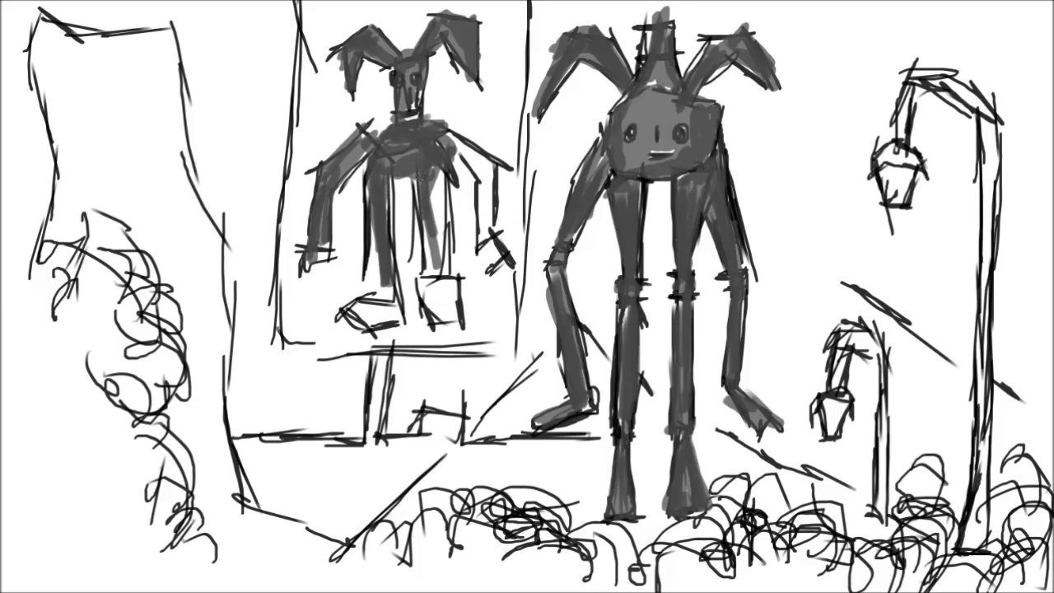
pyautogui.moveTo(430, 185); pyautogui.dragTo(445, 292)
pyautogui.moveTo(392, 216); pyautogui.dragTo(371, 309)
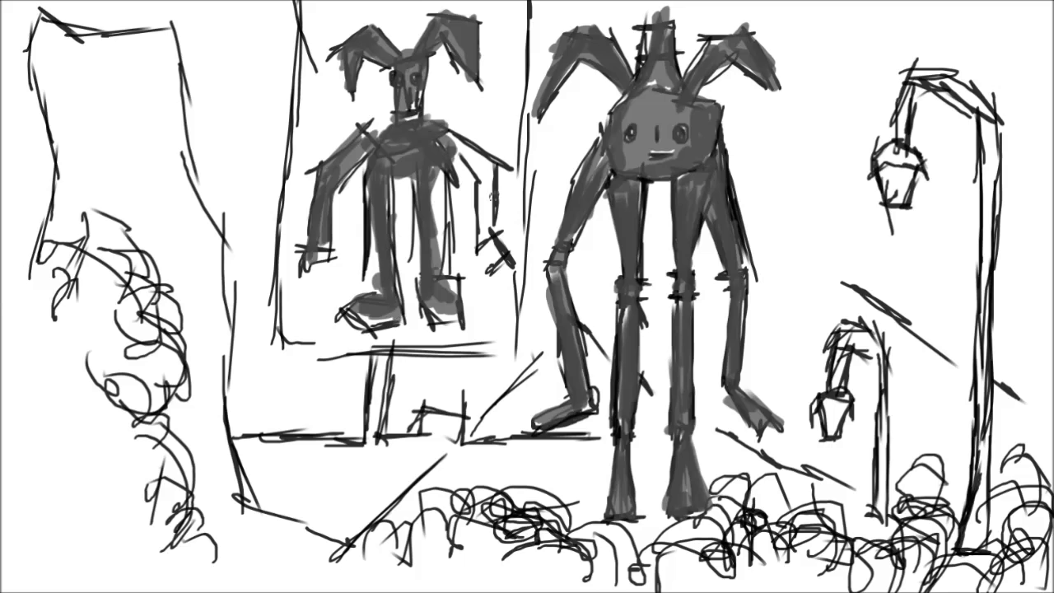
pyautogui.moveTo(444, 130); pyautogui.dragTo(494, 198)
pyautogui.moveTo(452, 136); pyautogui.dragTo(482, 221)
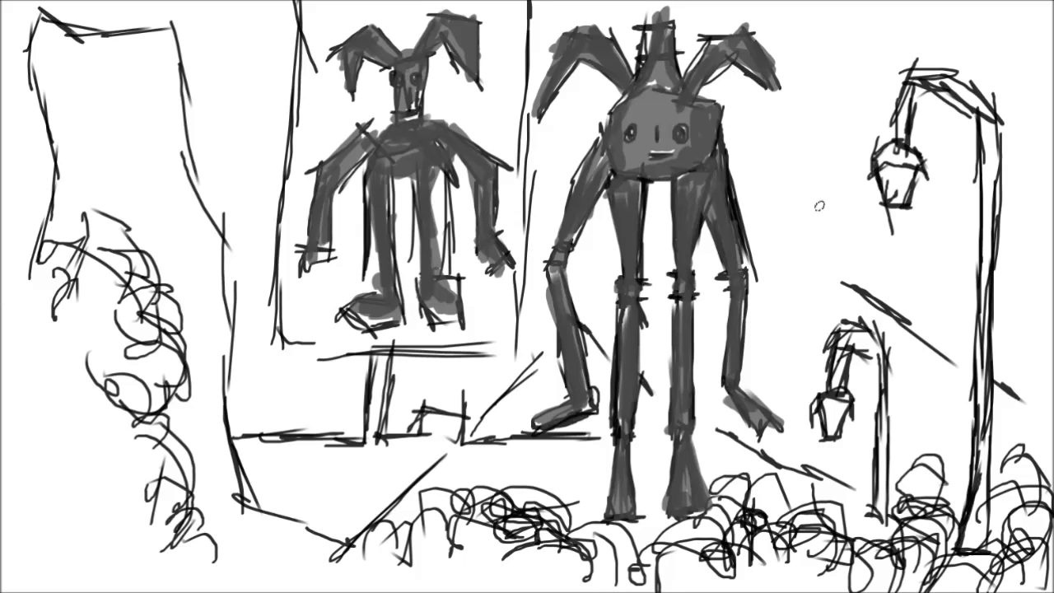
# Shade the big lamp's arm, base and the small lamp pole, then add light grey beside the bunny's ear.
pyautogui.moveTo(907, 131)
pyautogui.mouseDown()
pyautogui.moveTo(971, 107)
pyautogui.moveTo(988, 325)
pyautogui.moveTo(981, 506)
pyautogui.moveTo(965, 555)
pyautogui.moveTo(984, 576)
pyautogui.mouseUp()
pyautogui.moveTo(971, 523); pyautogui.dragTo(938, 578)
pyautogui.moveTo(882, 444)
pyautogui.mouseDown()
pyautogui.moveTo(880, 540)
pyautogui.moveTo(856, 576)
pyautogui.mouseUp()
pyautogui.moveTo(884, 511)
pyautogui.mouseDown()
pyautogui.moveTo(877, 318)
pyautogui.moveTo(817, 374)
pyautogui.moveTo(836, 436)
pyautogui.mouseUp()
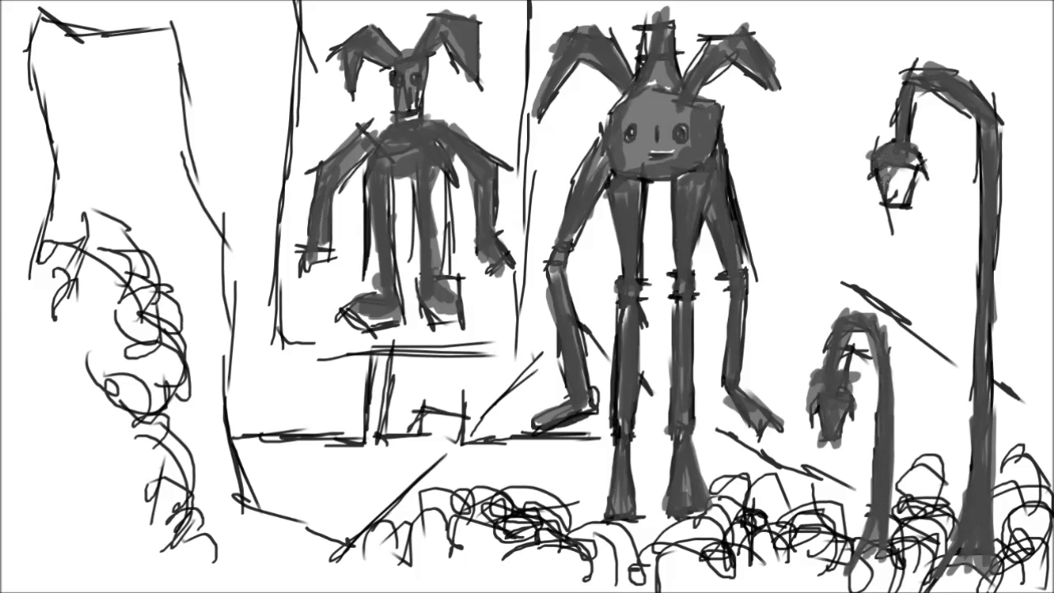
pyautogui.moveTo(433, 51)
pyautogui.mouseDown()
pyautogui.moveTo(441, 115)
pyautogui.moveTo(485, 144)
pyautogui.mouseUp()
# Brush light grey beside the small bunny and around the tall creature's legs, left side and head.
pyautogui.moveTo(449, 72)
pyautogui.mouseDown()
pyautogui.moveTo(479, 138)
pyautogui.moveTo(473, 247)
pyautogui.moveTo(436, 173)
pyautogui.moveTo(442, 274)
pyautogui.mouseUp()
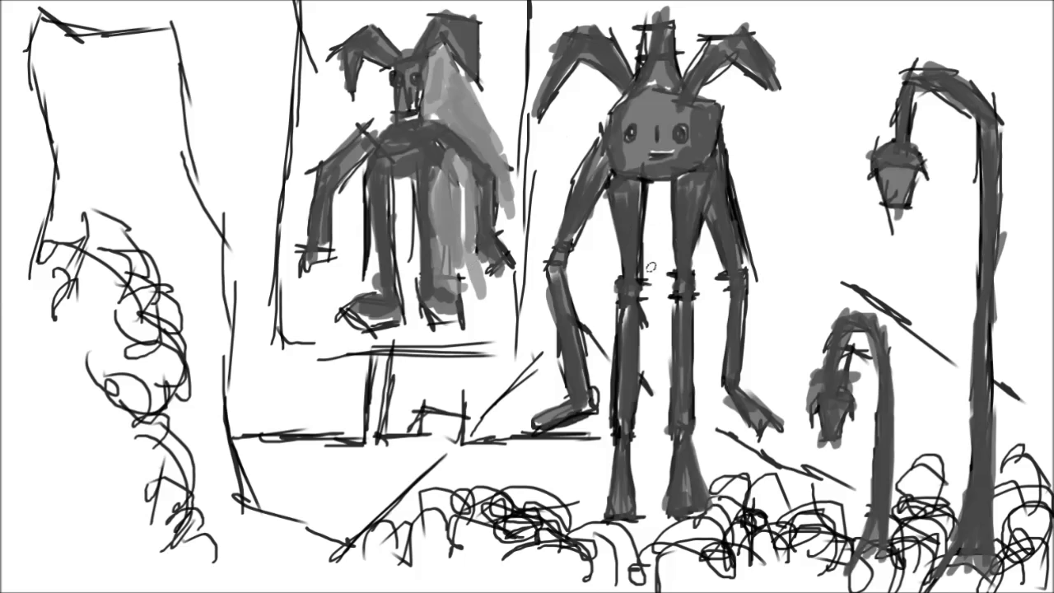
pyautogui.moveTo(649, 277); pyautogui.dragTo(657, 186)
pyautogui.moveTo(644, 298)
pyautogui.mouseDown()
pyautogui.moveTo(663, 403)
pyautogui.moveTo(640, 469)
pyautogui.moveTo(659, 519)
pyautogui.mouseUp()
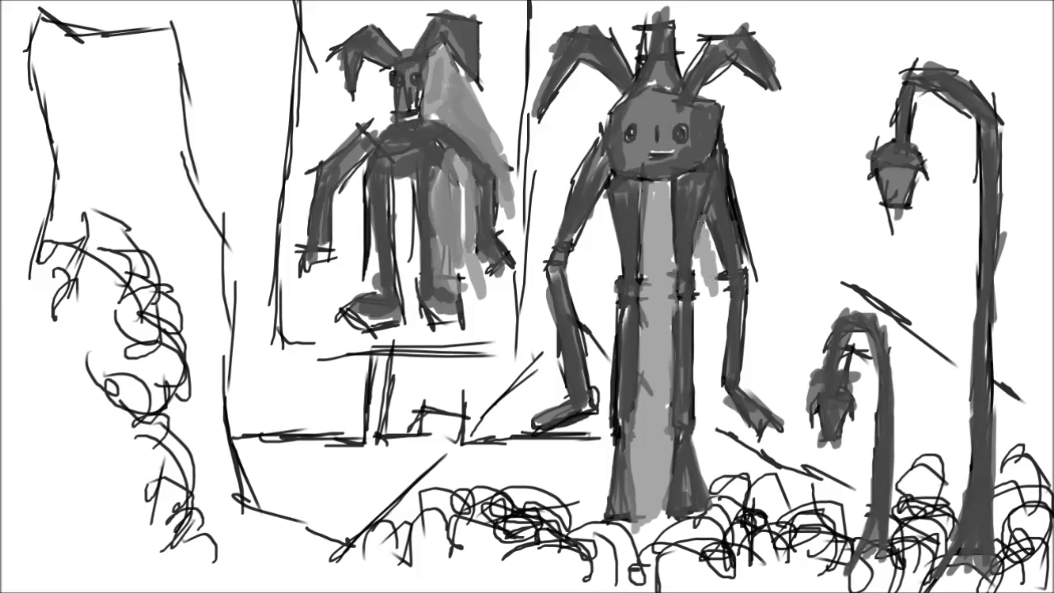
pyautogui.moveTo(722, 280)
pyautogui.mouseDown()
pyautogui.moveTo(698, 428)
pyautogui.moveTo(728, 493)
pyautogui.moveTo(745, 395)
pyautogui.mouseUp()
pyautogui.moveTo(613, 288)
pyautogui.mouseDown()
pyautogui.moveTo(598, 392)
pyautogui.moveTo(577, 213)
pyautogui.moveTo(614, 247)
pyautogui.moveTo(595, 236)
pyautogui.mouseUp()
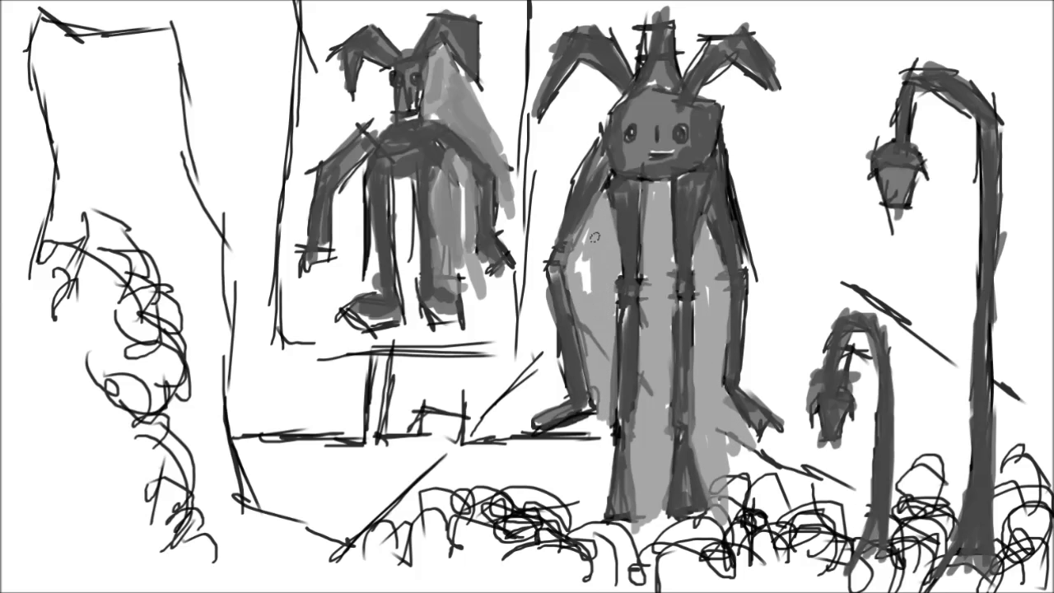
pyautogui.moveTo(568, 182); pyautogui.dragTo(582, 157)
pyautogui.moveTo(610, 102)
pyautogui.mouseDown()
pyautogui.moveTo(548, 107)
pyautogui.moveTo(559, 168)
pyautogui.moveTo(569, 162)
pyautogui.mouseUp()
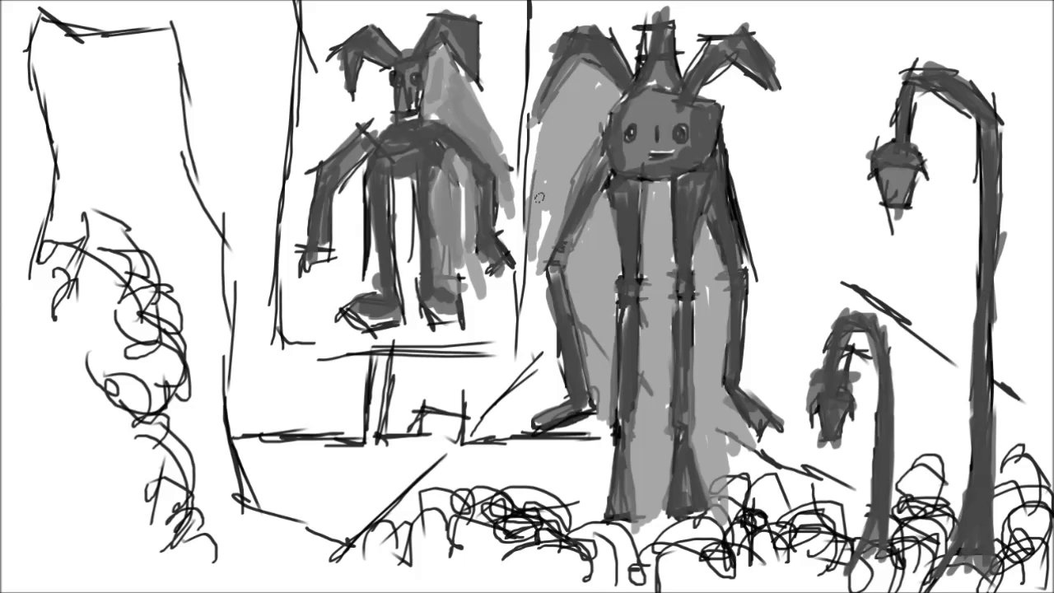
pyautogui.moveTo(536, 248)
pyautogui.mouseDown()
pyautogui.moveTo(527, 407)
pyautogui.moveTo(489, 428)
pyautogui.moveTo(590, 425)
pyautogui.mouseUp()
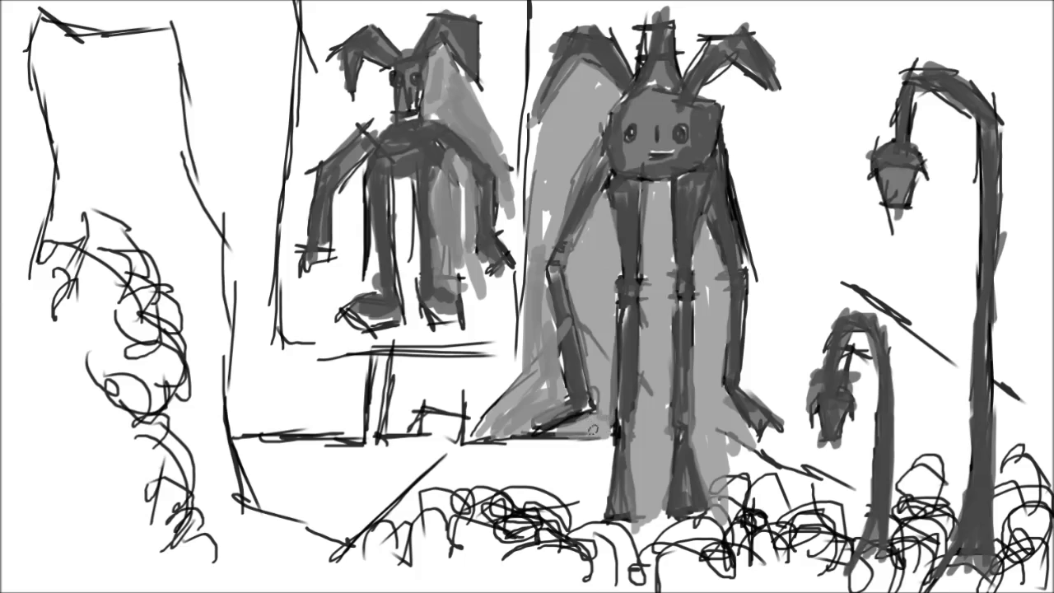
# Shade light grey along the tall creature's right arm, around its ears and down the backdrop edge.
pyautogui.moveTo(742, 194); pyautogui.dragTo(730, 107)
pyautogui.moveTo(730, 70)
pyautogui.mouseDown()
pyautogui.moveTo(745, 123)
pyautogui.moveTo(768, 116)
pyautogui.mouseUp()
pyautogui.moveTo(680, 39); pyautogui.dragTo(697, 57)
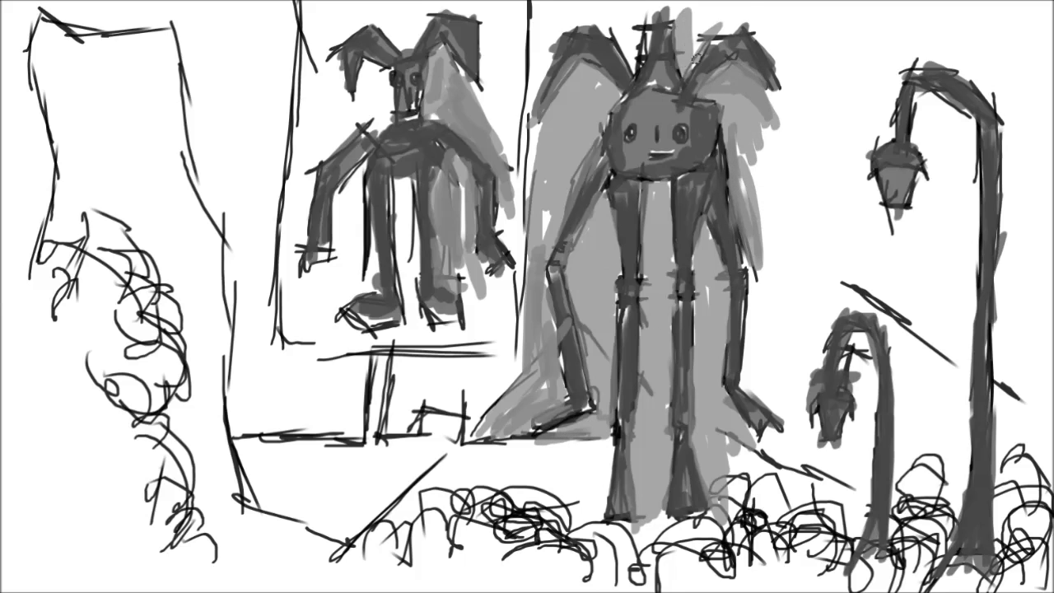
pyautogui.moveTo(713, 4)
pyautogui.mouseDown()
pyautogui.moveTo(642, 33)
pyautogui.moveTo(586, 29)
pyautogui.moveTo(556, 13)
pyautogui.moveTo(526, 107)
pyautogui.moveTo(531, 222)
pyautogui.mouseUp()
pyautogui.moveTo(751, 239)
pyautogui.mouseDown()
pyautogui.moveTo(759, 355)
pyautogui.moveTo(773, 395)
pyautogui.moveTo(762, 222)
pyautogui.moveTo(769, 115)
pyautogui.moveTo(786, 362)
pyautogui.mouseUp()
# Shade light grey inside the small hooked lamp and along the lamp post's left side.
pyautogui.moveTo(853, 384)
pyautogui.mouseDown()
pyautogui.moveTo(870, 494)
pyautogui.moveTo(860, 523)
pyautogui.mouseUp()
pyautogui.moveTo(860, 523)
pyautogui.mouseDown()
pyautogui.moveTo(848, 464)
pyautogui.moveTo(792, 395)
pyautogui.moveTo(845, 294)
pyautogui.mouseUp()
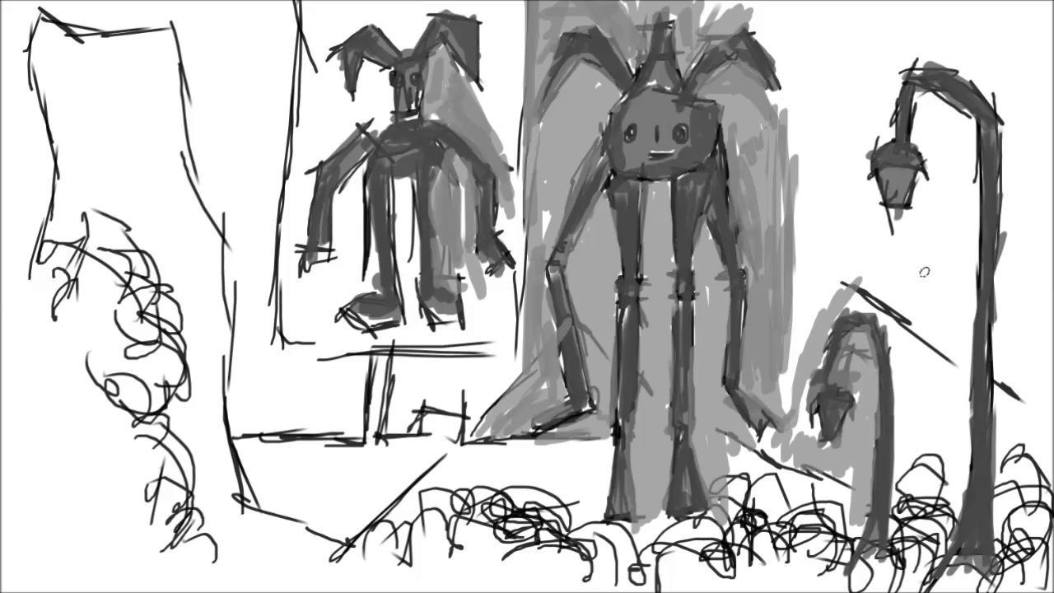
pyautogui.moveTo(953, 433)
pyautogui.mouseDown()
pyautogui.moveTo(971, 128)
pyautogui.moveTo(934, 150)
pyautogui.moveTo(906, 224)
pyautogui.moveTo(856, 156)
pyautogui.moveTo(897, 64)
pyautogui.moveTo(874, 16)
pyautogui.moveTo(765, 50)
pyautogui.moveTo(815, 190)
pyautogui.moveTo(820, 246)
pyautogui.moveTo(790, 396)
pyautogui.moveTo(943, 378)
pyautogui.moveTo(841, 175)
pyautogui.moveTo(848, 292)
pyautogui.moveTo(901, 502)
pyautogui.moveTo(1001, 396)
pyautogui.mouseUp()
# Fill the backdrop around the small bunny's head, body and legs with grey.
pyautogui.moveTo(379, 80); pyautogui.dragTo(308, 146)
pyautogui.moveTo(272, 195)
pyautogui.mouseDown()
pyautogui.moveTo(303, 148)
pyautogui.moveTo(305, 189)
pyautogui.mouseUp()
pyautogui.moveTo(397, 189)
pyautogui.mouseDown()
pyautogui.moveTo(411, 296)
pyautogui.moveTo(476, 278)
pyautogui.moveTo(510, 198)
pyautogui.moveTo(495, 14)
pyautogui.moveTo(411, 24)
pyautogui.moveTo(342, 17)
pyautogui.moveTo(313, 140)
pyautogui.moveTo(330, 8)
pyautogui.mouseUp()
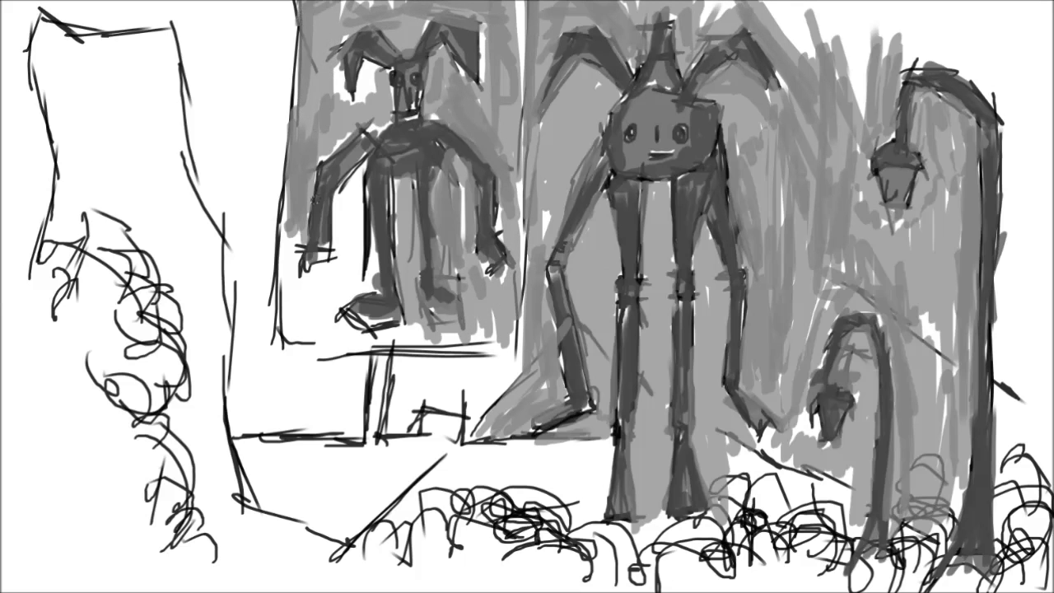
pyautogui.moveTo(357, 241)
pyautogui.mouseDown()
pyautogui.moveTo(342, 247)
pyautogui.moveTo(346, 288)
pyautogui.moveTo(289, 247)
pyautogui.moveTo(378, 337)
pyautogui.mouseUp()
# Paint the post, floor band, lower-left ground and area under the platform grey.
pyautogui.moveTo(375, 350)
pyautogui.mouseDown()
pyautogui.moveTo(377, 449)
pyautogui.moveTo(432, 452)
pyautogui.moveTo(247, 449)
pyautogui.moveTo(638, 452)
pyautogui.moveTo(453, 457)
pyautogui.mouseUp()
pyautogui.moveTo(362, 461)
pyautogui.mouseDown()
pyautogui.moveTo(239, 494)
pyautogui.moveTo(340, 541)
pyautogui.moveTo(424, 465)
pyautogui.moveTo(321, 527)
pyautogui.mouseUp()
pyautogui.moveTo(296, 461); pyautogui.dragTo(312, 477)
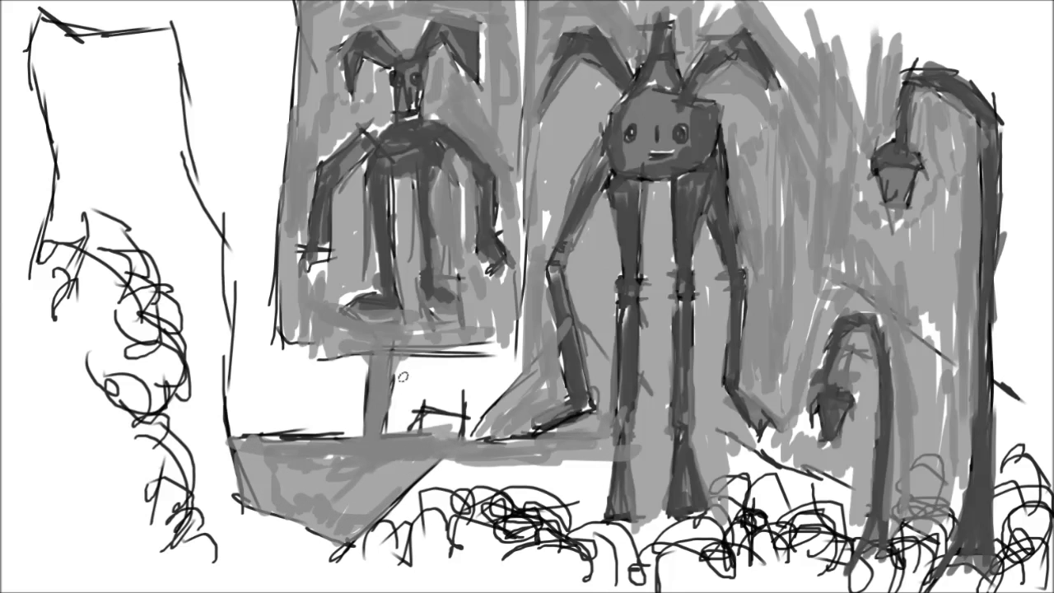
pyautogui.moveTo(412, 385)
pyautogui.mouseDown()
pyautogui.moveTo(527, 350)
pyautogui.moveTo(469, 420)
pyautogui.mouseUp()
pyautogui.moveTo(485, 374); pyautogui.dragTo(428, 420)
pyautogui.moveTo(366, 363)
pyautogui.mouseDown()
pyautogui.moveTo(321, 426)
pyautogui.moveTo(259, 341)
pyautogui.mouseUp()
# Fill the white wall strip left of the tower with grey.
pyautogui.moveTo(263, 284); pyautogui.dragTo(235, 428)
pyautogui.moveTo(268, 103)
pyautogui.mouseDown()
pyautogui.moveTo(242, 321)
pyautogui.moveTo(219, 132)
pyautogui.moveTo(247, 206)
pyautogui.mouseUp()
pyautogui.moveTo(255, 12); pyautogui.dragTo(262, 100)
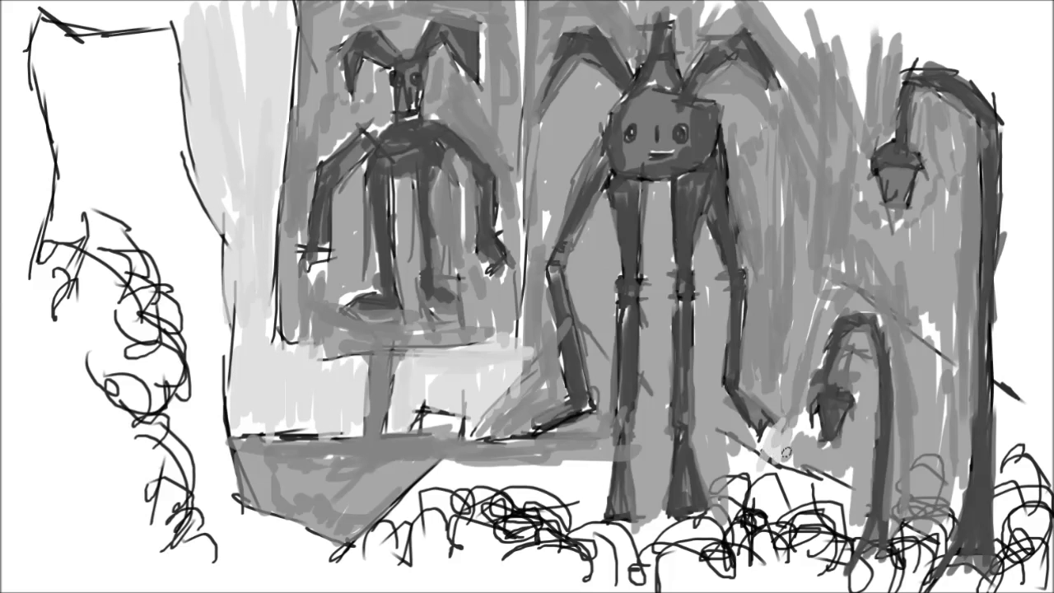
# Start colouring the tall creature's legs yellow.
pyautogui.moveTo(777, 458); pyautogui.dragTo(754, 507)
pyautogui.moveTo(593, 448); pyautogui.dragTo(535, 494)
pyautogui.moveTo(622, 193); pyautogui.dragTo(627, 276)
pyautogui.moveTo(616, 169)
pyautogui.mouseDown()
pyautogui.moveTo(631, 263)
pyautogui.moveTo(629, 521)
pyautogui.moveTo(682, 313)
pyautogui.mouseUp()
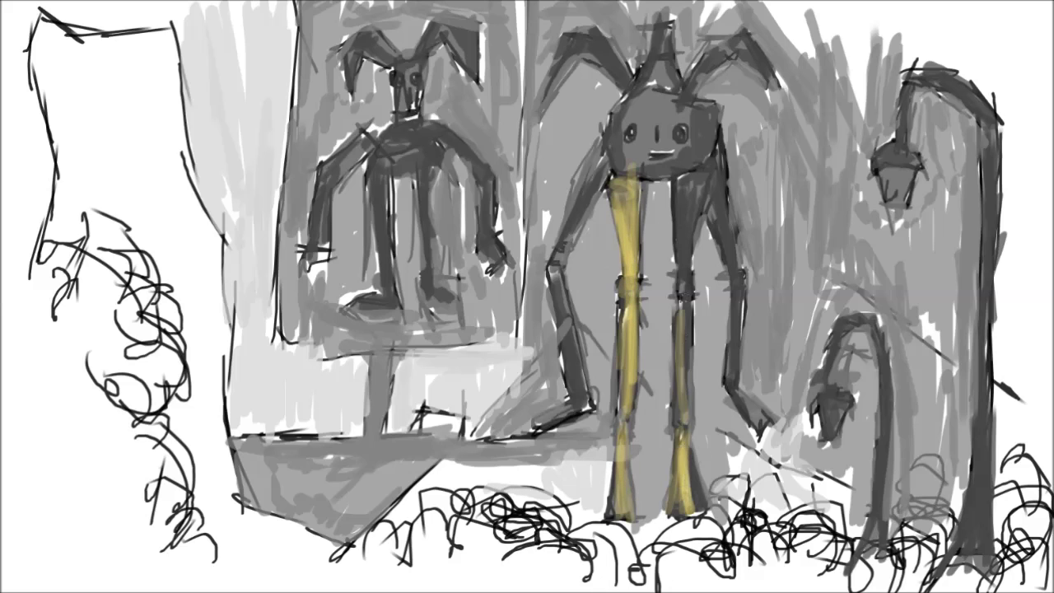
# Paint the tall creature's other leg, arm and head yellow.
pyautogui.moveTo(680, 411); pyautogui.dragTo(687, 181)
pyautogui.moveTo(684, 272); pyautogui.dragTo(700, 169)
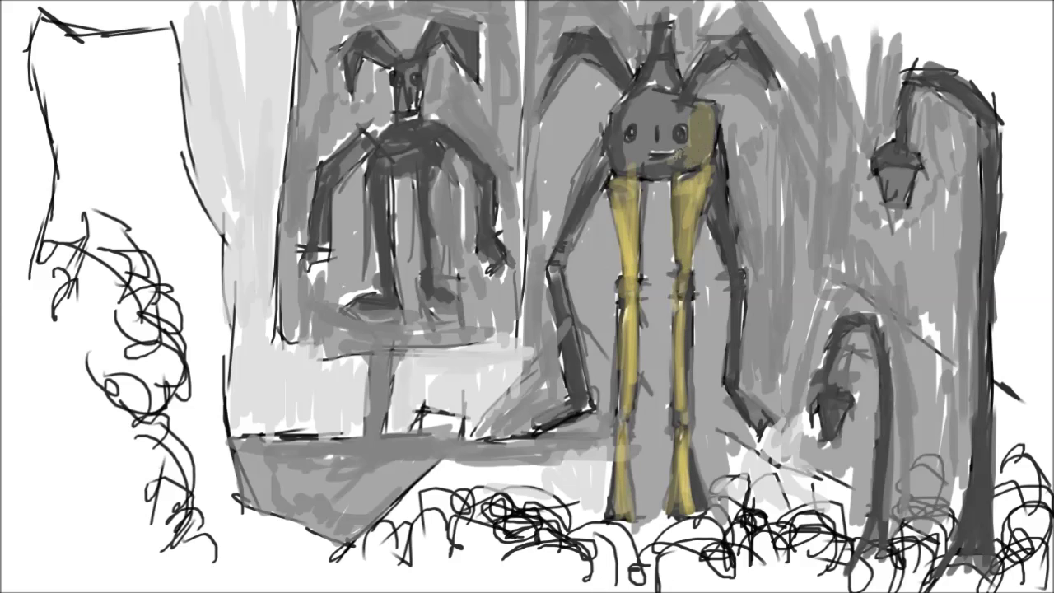
pyautogui.moveTo(713, 152); pyautogui.dragTo(724, 276)
pyautogui.moveTo(721, 124)
pyautogui.mouseDown()
pyautogui.moveTo(734, 292)
pyautogui.moveTo(761, 424)
pyautogui.mouseUp()
pyautogui.moveTo(666, 112)
pyautogui.mouseDown()
pyautogui.moveTo(663, 12)
pyautogui.moveTo(700, 124)
pyautogui.mouseUp()
# Colour the tall creature's head top, both ears and other arm yellow.
pyautogui.moveTo(638, 103); pyautogui.dragTo(560, 33)
pyautogui.moveTo(597, 107); pyautogui.dragTo(544, 21)
pyautogui.moveTo(634, 95); pyautogui.dragTo(601, 23)
pyautogui.moveTo(683, 101)
pyautogui.mouseDown()
pyautogui.moveTo(749, 34)
pyautogui.moveTo(775, 86)
pyautogui.mouseUp()
pyautogui.moveTo(603, 167); pyautogui.dragTo(575, 219)
pyautogui.moveTo(613, 132); pyautogui.dragTo(547, 275)
pyautogui.moveTo(550, 239)
pyautogui.mouseDown()
pyautogui.moveTo(588, 404)
pyautogui.moveTo(498, 451)
pyautogui.mouseUp()
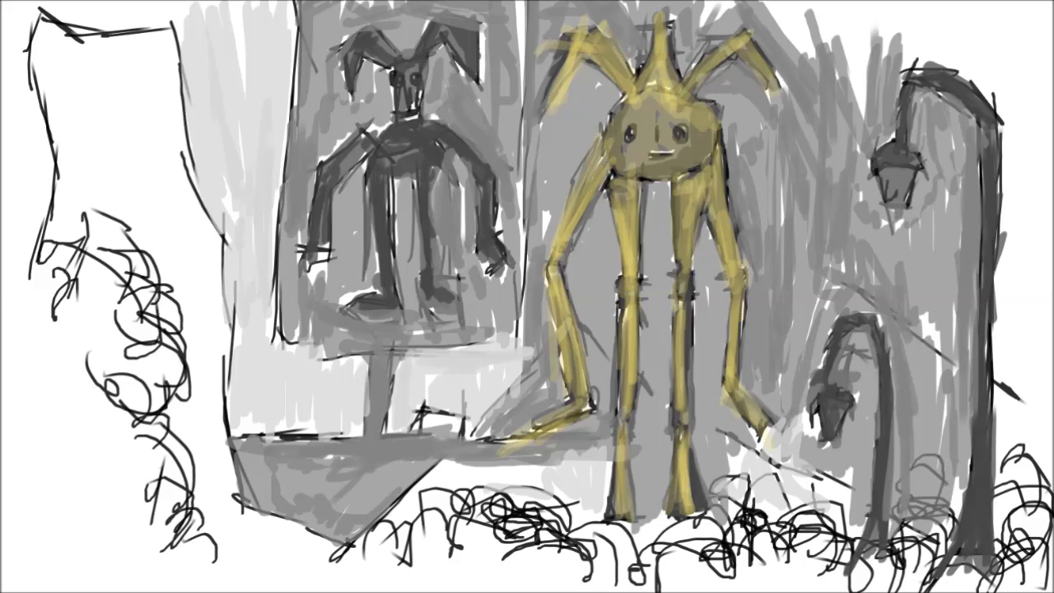
# Paint the small bunny's head, ears, shoulders, legs and arms yellow.
pyautogui.moveTo(388, 66)
pyautogui.mouseDown()
pyautogui.moveTo(411, 114)
pyautogui.moveTo(469, 23)
pyautogui.moveTo(476, 70)
pyautogui.mouseUp()
pyautogui.moveTo(380, 131)
pyautogui.mouseDown()
pyautogui.moveTo(444, 141)
pyautogui.moveTo(430, 296)
pyautogui.mouseUp()
pyautogui.moveTo(383, 158); pyautogui.dragTo(379, 292)
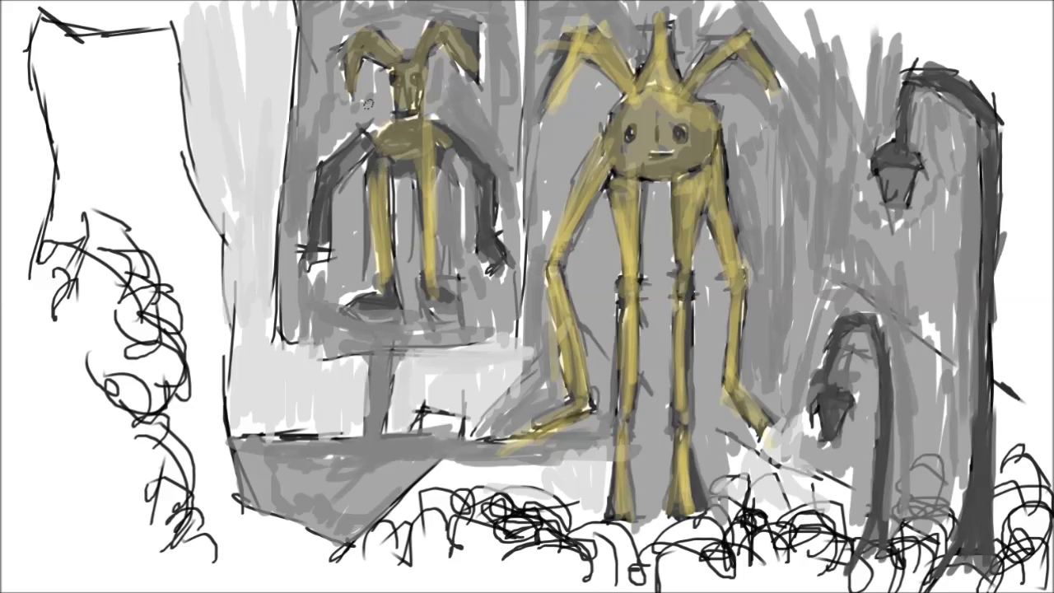
pyautogui.moveTo(366, 125); pyautogui.dragTo(349, 231)
pyautogui.moveTo(337, 154); pyautogui.dragTo(313, 265)
pyautogui.moveTo(444, 133); pyautogui.dragTo(492, 237)
pyautogui.moveTo(477, 177); pyautogui.dragTo(494, 278)
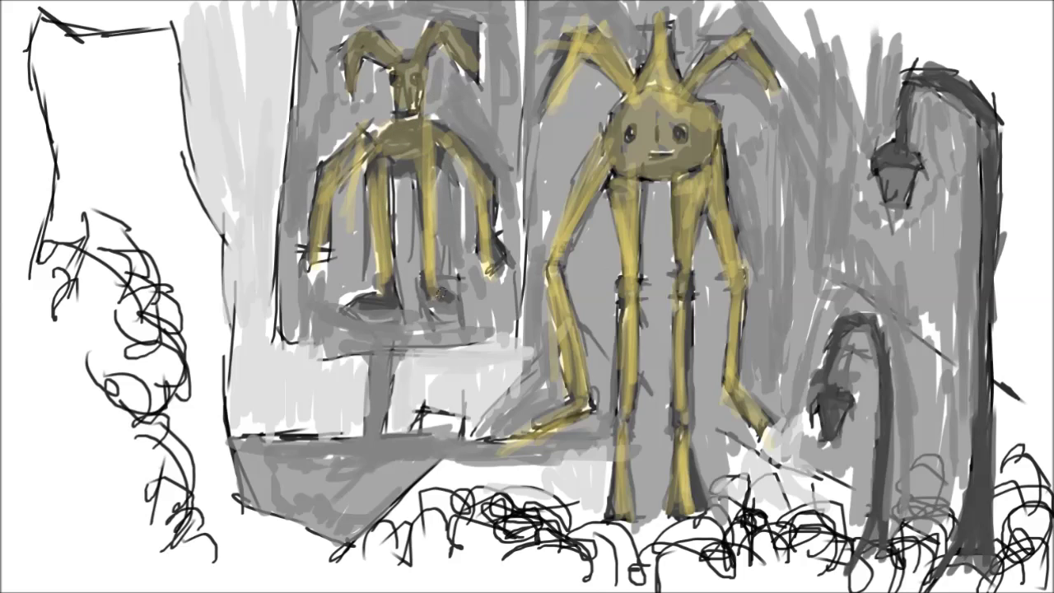
# Paint a pale blue light beam under the right lamp and beside the tall creature.
pyautogui.moveTo(972, 226)
pyautogui.mouseDown()
pyautogui.moveTo(951, 200)
pyautogui.moveTo(901, 216)
pyautogui.moveTo(918, 184)
pyautogui.moveTo(968, 181)
pyautogui.moveTo(919, 121)
pyautogui.mouseUp()
pyautogui.moveTo(915, 235); pyautogui.dragTo(855, 95)
pyautogui.moveTo(713, 99)
pyautogui.mouseDown()
pyautogui.moveTo(749, 124)
pyautogui.moveTo(737, 193)
pyautogui.moveTo(746, 243)
pyautogui.mouseUp()
pyautogui.moveTo(699, 281)
pyautogui.mouseDown()
pyautogui.moveTo(716, 407)
pyautogui.moveTo(699, 507)
pyautogui.moveTo(753, 354)
pyautogui.moveTo(777, 321)
pyautogui.moveTo(856, 329)
pyautogui.moveTo(790, 214)
pyautogui.moveTo(839, 190)
pyautogui.mouseUp()
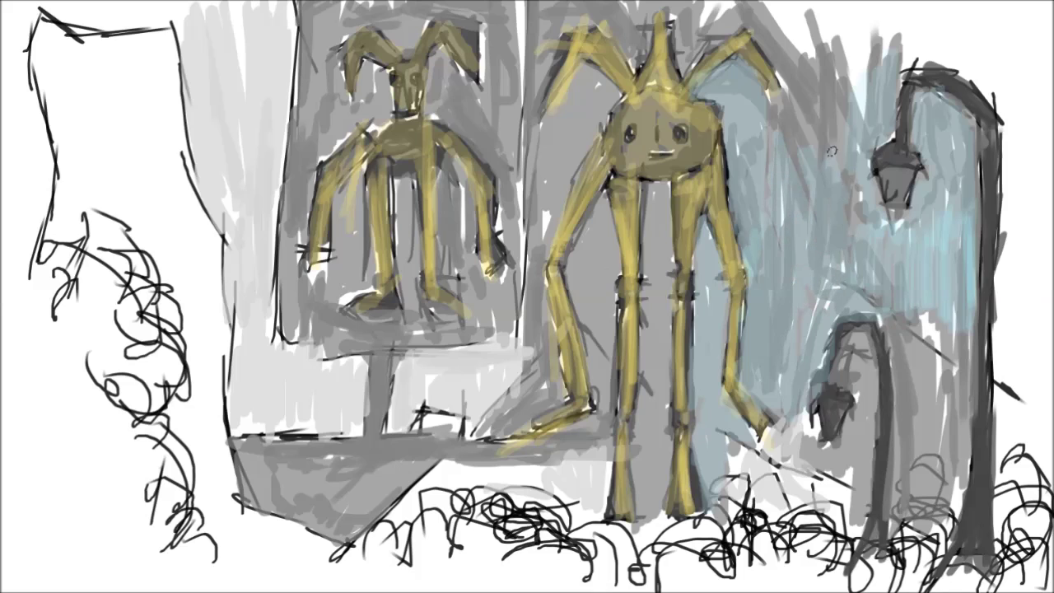
# Extend pale blue around the tall creature's legs, left side and the right arch.
pyautogui.moveTo(833, 93); pyautogui.dragTo(793, 97)
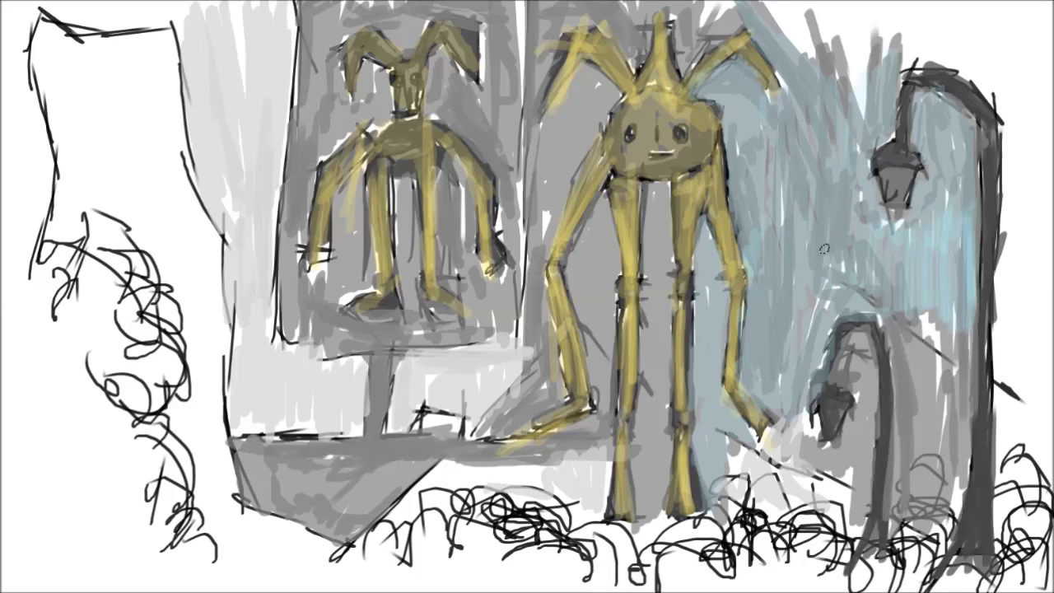
pyautogui.moveTo(667, 197); pyautogui.dragTo(657, 503)
pyautogui.moveTo(592, 303); pyautogui.dragTo(613, 295)
pyautogui.moveTo(599, 109)
pyautogui.mouseDown()
pyautogui.moveTo(540, 280)
pyautogui.moveTo(528, 411)
pyautogui.moveTo(494, 435)
pyautogui.mouseUp()
pyautogui.moveTo(543, 82)
pyautogui.mouseDown()
pyautogui.moveTo(540, 8)
pyautogui.moveTo(616, 10)
pyautogui.moveTo(680, 33)
pyautogui.moveTo(762, 16)
pyautogui.mouseUp()
pyautogui.moveTo(959, 305); pyautogui.dragTo(918, 506)
pyautogui.moveTo(901, 317)
pyautogui.mouseDown()
pyautogui.moveTo(863, 344)
pyautogui.moveTo(801, 436)
pyautogui.mouseUp()
# Darken the band between the two creatures with blue-grey strokes.
pyautogui.moveTo(518, 7)
pyautogui.mouseDown()
pyautogui.moveTo(517, 181)
pyautogui.moveTo(503, 174)
pyautogui.mouseUp()
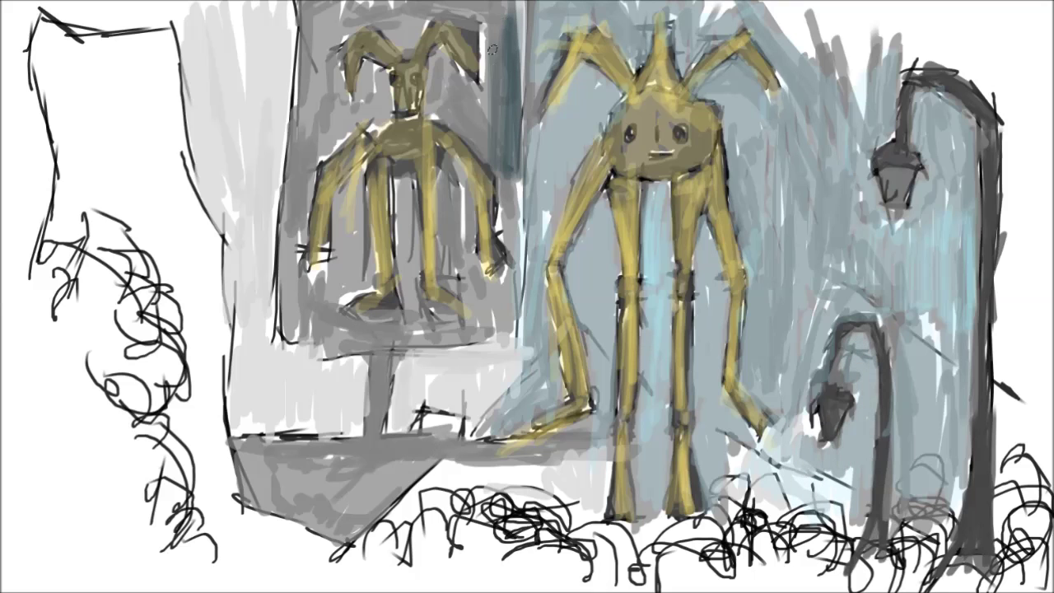
pyautogui.moveTo(492, 57); pyautogui.dragTo(471, 156)
pyautogui.moveTo(461, 49); pyautogui.dragTo(434, 124)
pyautogui.moveTo(473, 8); pyautogui.dragTo(506, 255)
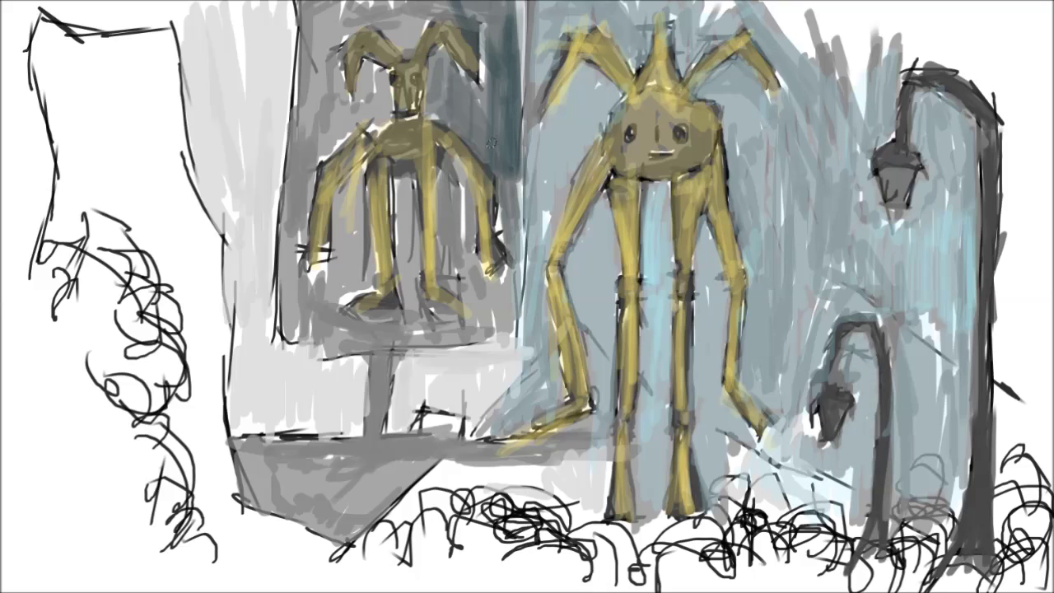
pyautogui.moveTo(517, 148); pyautogui.dragTo(503, 341)
pyautogui.moveTo(448, 177)
pyautogui.mouseDown()
pyautogui.moveTo(451, 280)
pyautogui.moveTo(501, 275)
pyautogui.mouseUp()
# Paint a dark blue-grey band beneath the small bunny.
pyautogui.moveTo(497, 338); pyautogui.dragTo(404, 330)
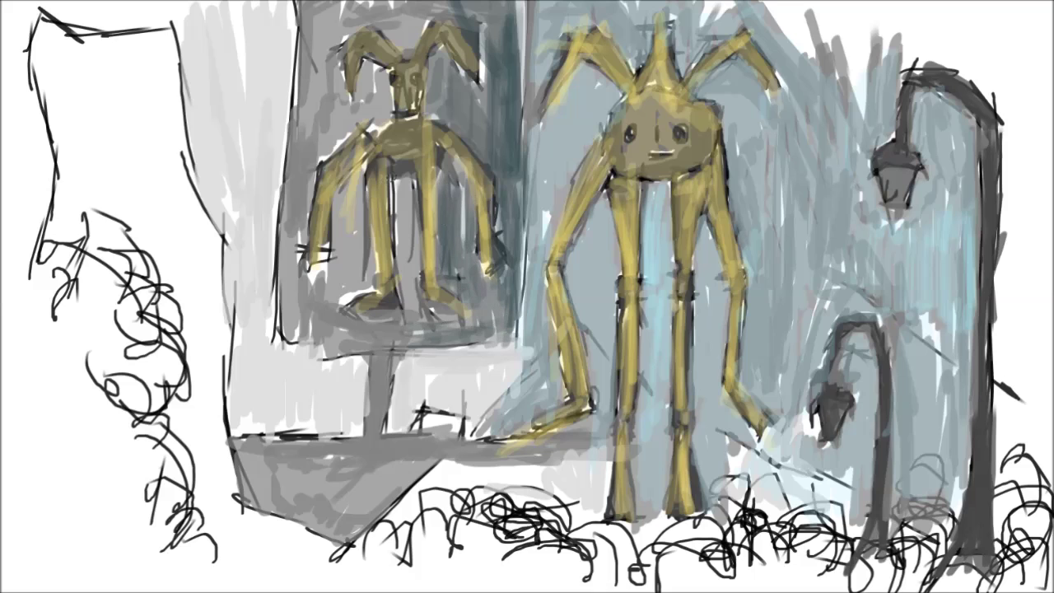
pyautogui.moveTo(416, 177); pyautogui.dragTo(418, 333)
pyautogui.moveTo(305, 331); pyautogui.dragTo(494, 339)
pyautogui.moveTo(354, 297)
pyautogui.mouseDown()
pyautogui.moveTo(356, 178)
pyautogui.moveTo(337, 326)
pyautogui.mouseUp()
# Darken the small bunny's backdrop panel blue-grey and shade the stem below it.
pyautogui.moveTo(342, 222); pyautogui.dragTo(293, 337)
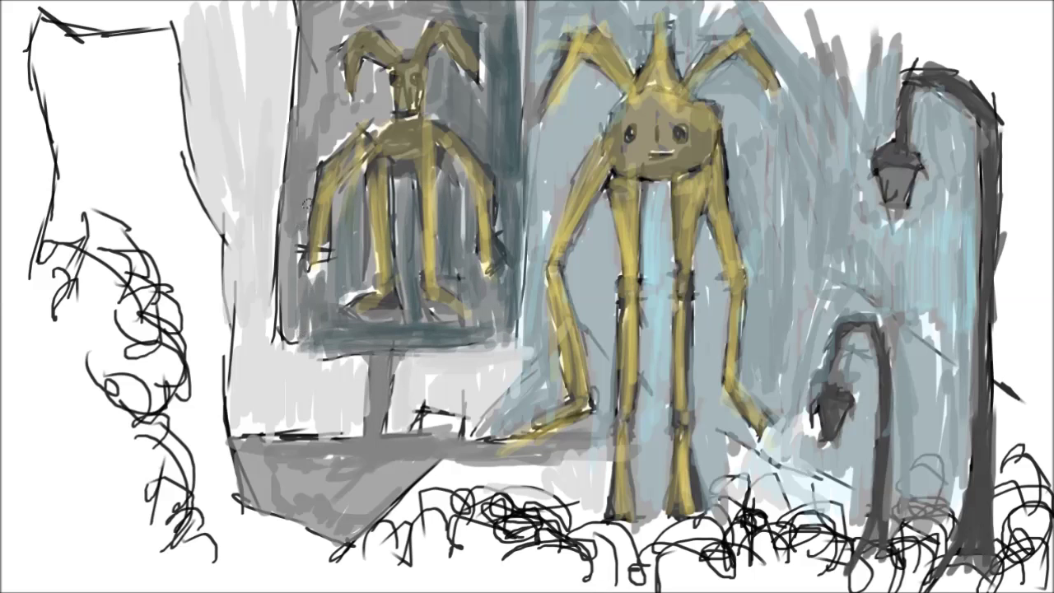
pyautogui.moveTo(298, 26); pyautogui.dragTo(289, 339)
pyautogui.moveTo(333, 0); pyautogui.dragTo(306, 246)
pyautogui.moveTo(394, 64); pyautogui.dragTo(326, 157)
pyautogui.moveTo(422, 2); pyautogui.dragTo(362, 4)
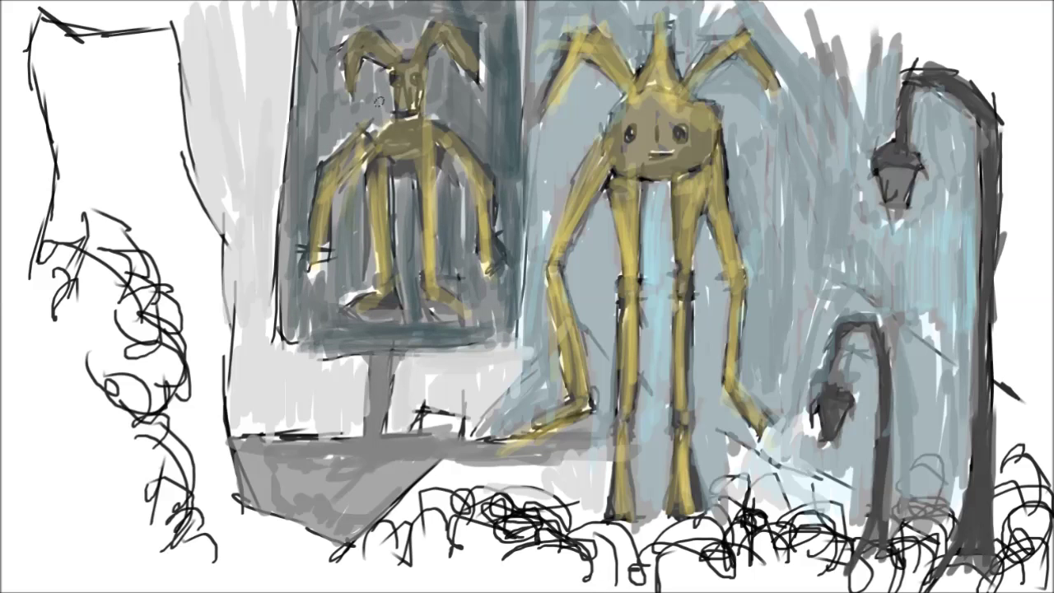
pyautogui.moveTo(381, 337)
pyautogui.mouseDown()
pyautogui.moveTo(374, 435)
pyautogui.moveTo(336, 511)
pyautogui.mouseUp()
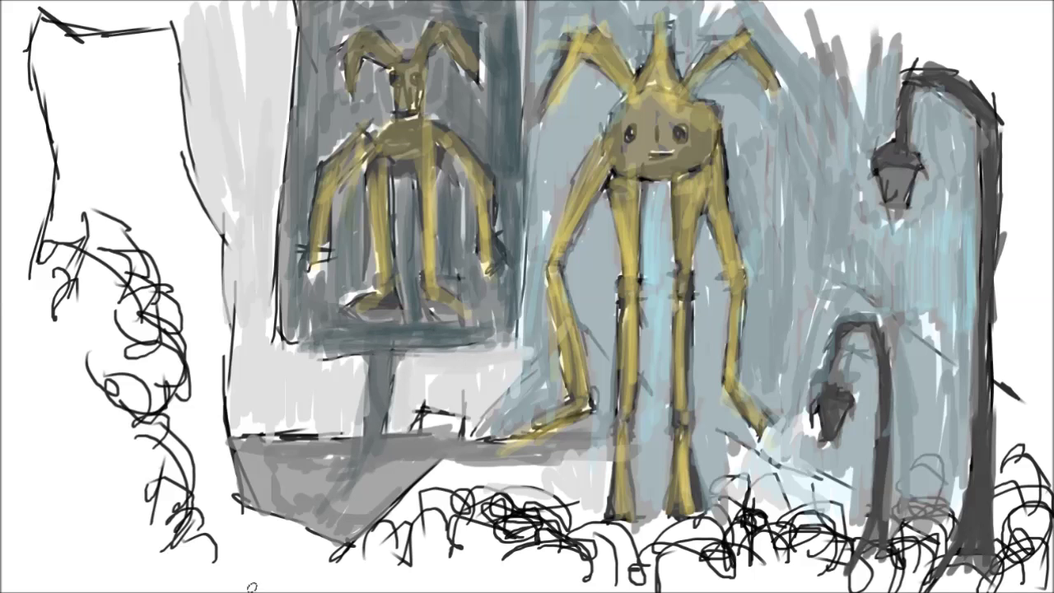
# With dark maroon, outline the frame, its left and bottom edges, posts and ground line.
pyautogui.click(664, 354)
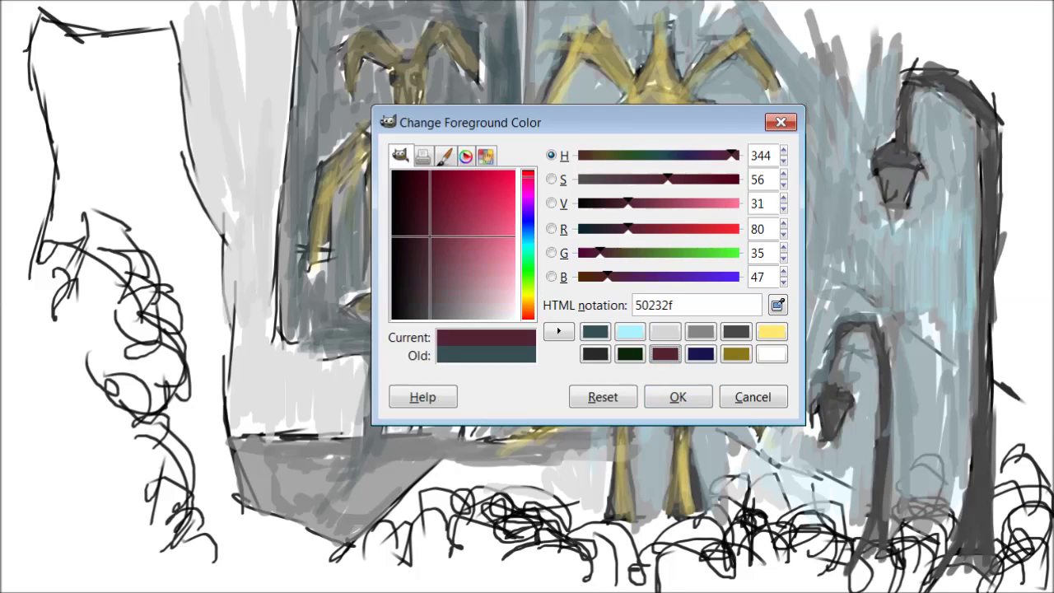
pyautogui.press('Return')
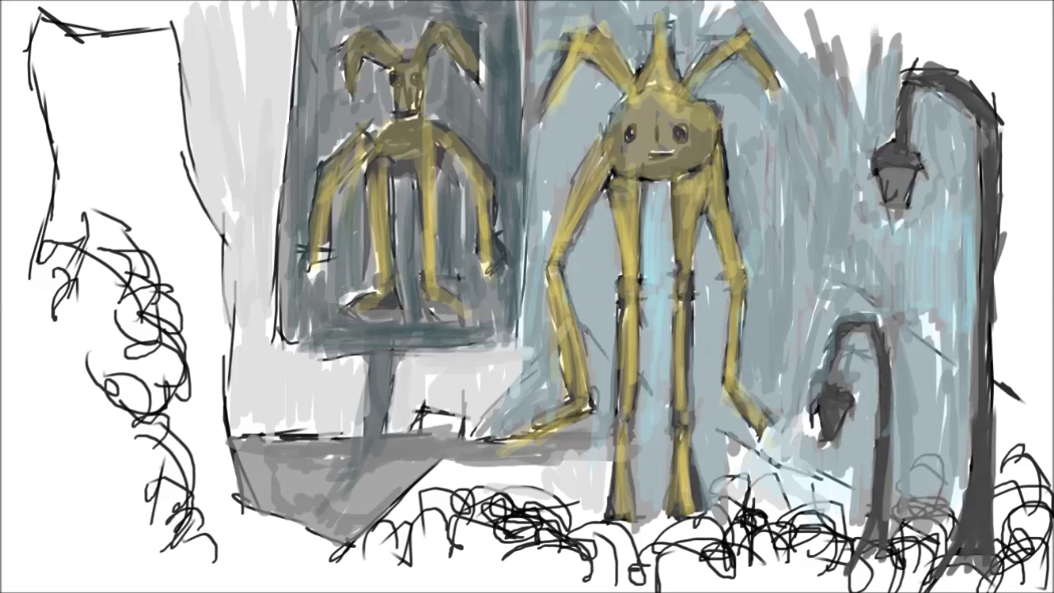
pyautogui.moveTo(512, 43); pyautogui.dragTo(524, 293)
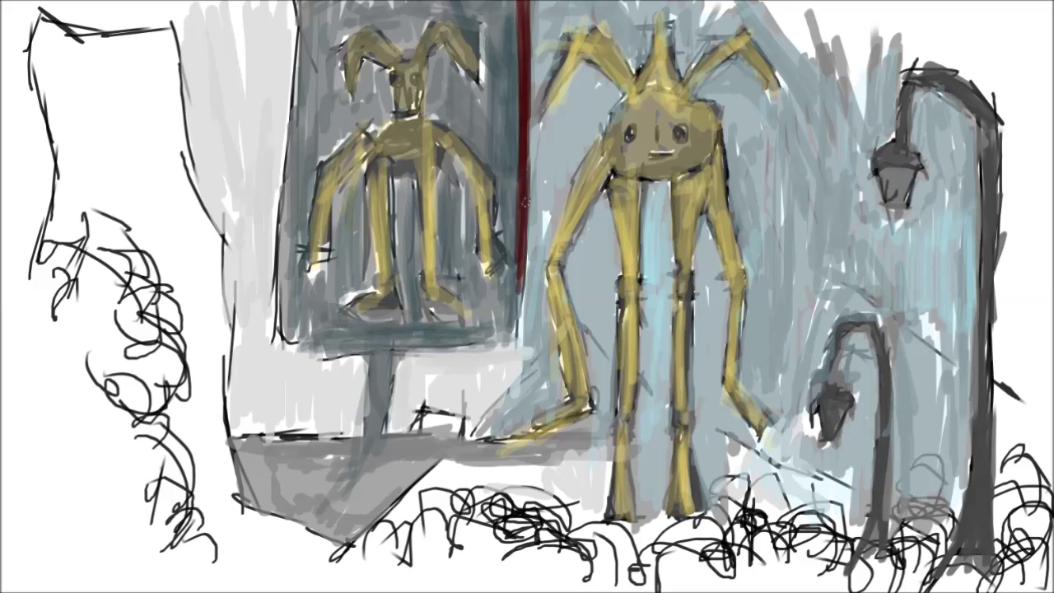
pyautogui.moveTo(298, 40); pyautogui.dragTo(276, 344)
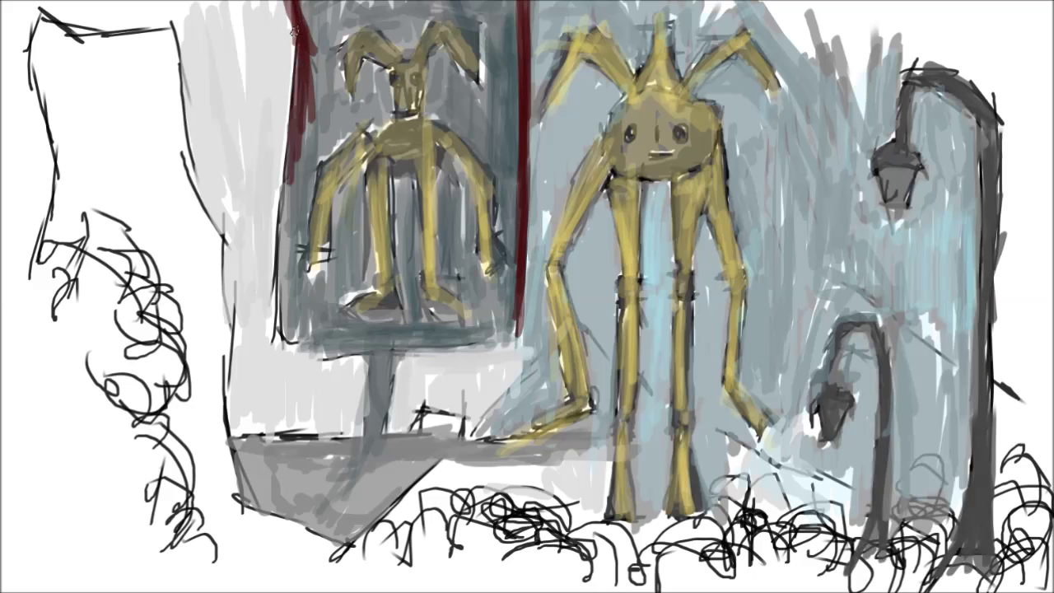
pyautogui.moveTo(494, 325)
pyautogui.mouseDown()
pyautogui.moveTo(370, 337)
pyautogui.moveTo(366, 434)
pyautogui.mouseUp()
pyautogui.moveTo(385, 342); pyautogui.dragTo(383, 432)
pyautogui.moveTo(473, 432); pyautogui.dragTo(224, 438)
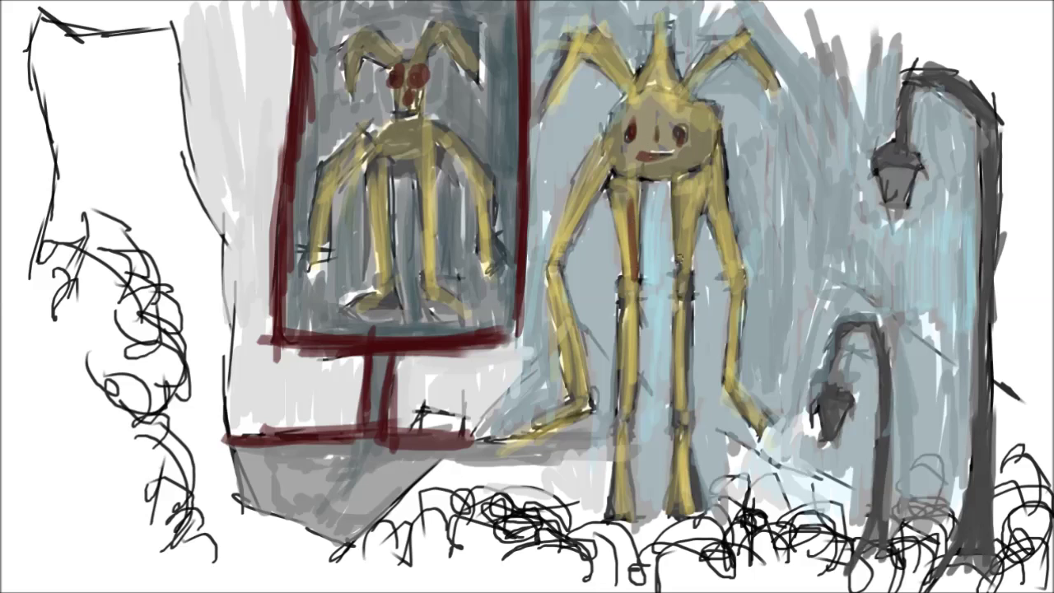
# Outline both creatures' limbs, the big creature's head and horns, and its ground line in red.
pyautogui.moveTo(603, 169); pyautogui.dragTo(578, 424)
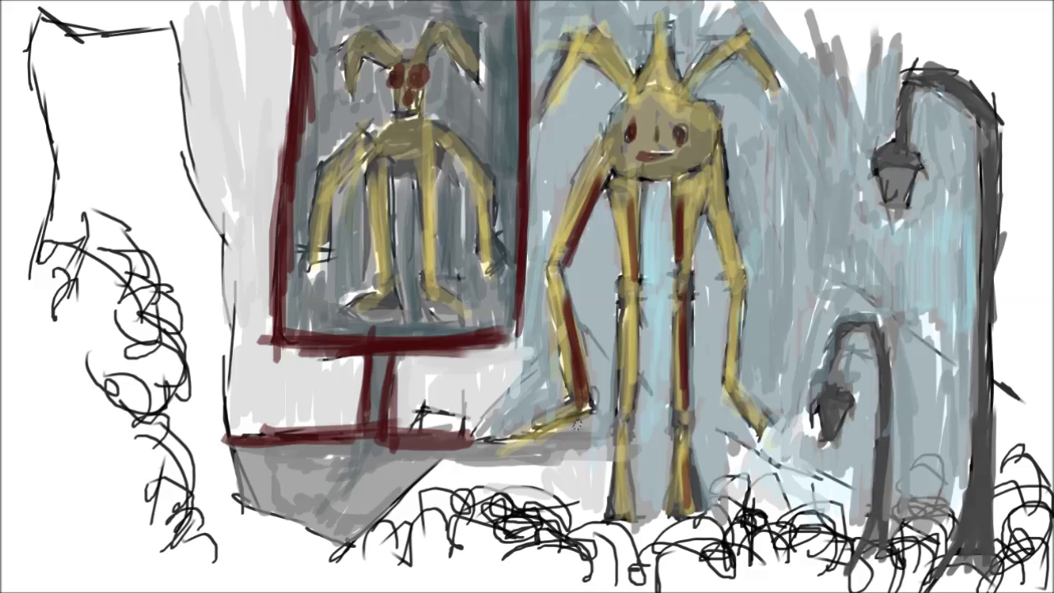
pyautogui.moveTo(704, 204); pyautogui.dragTo(739, 302)
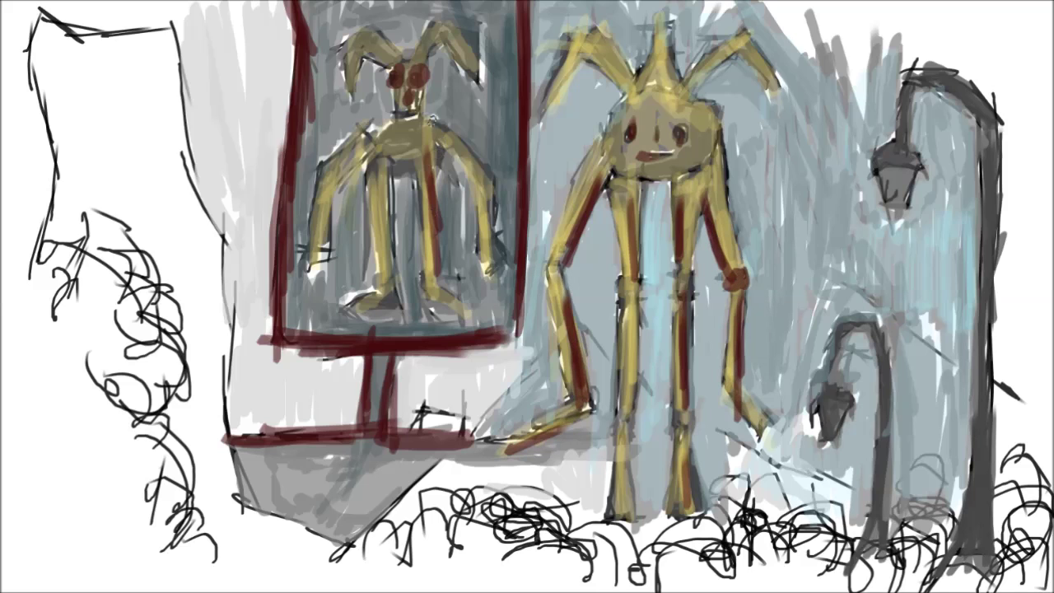
pyautogui.moveTo(441, 133); pyautogui.dragTo(485, 251)
pyautogui.moveTo(363, 145); pyautogui.dragTo(321, 196)
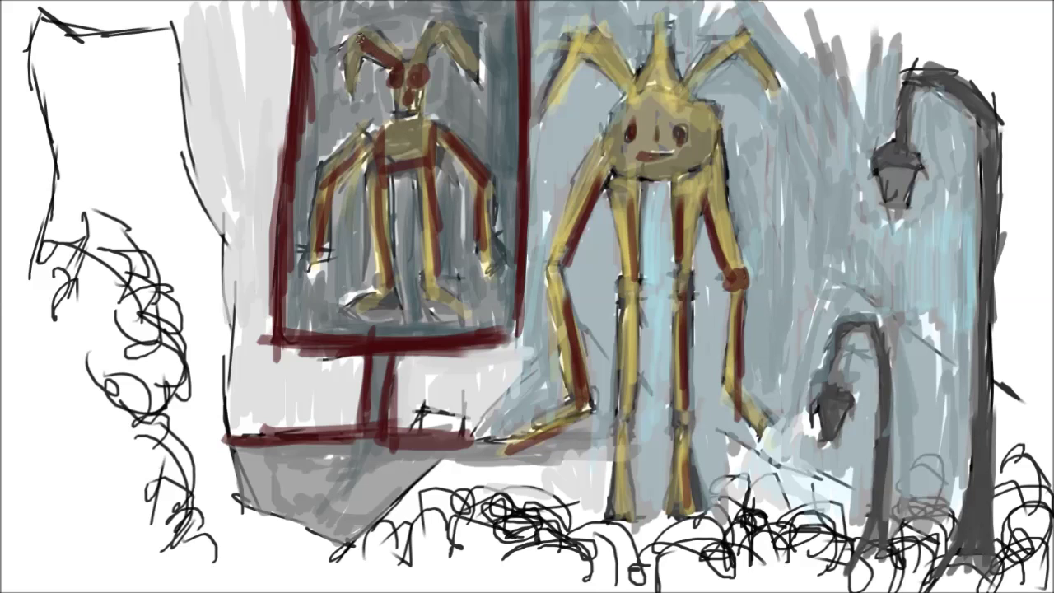
pyautogui.moveTo(638, 84); pyautogui.dragTo(713, 164)
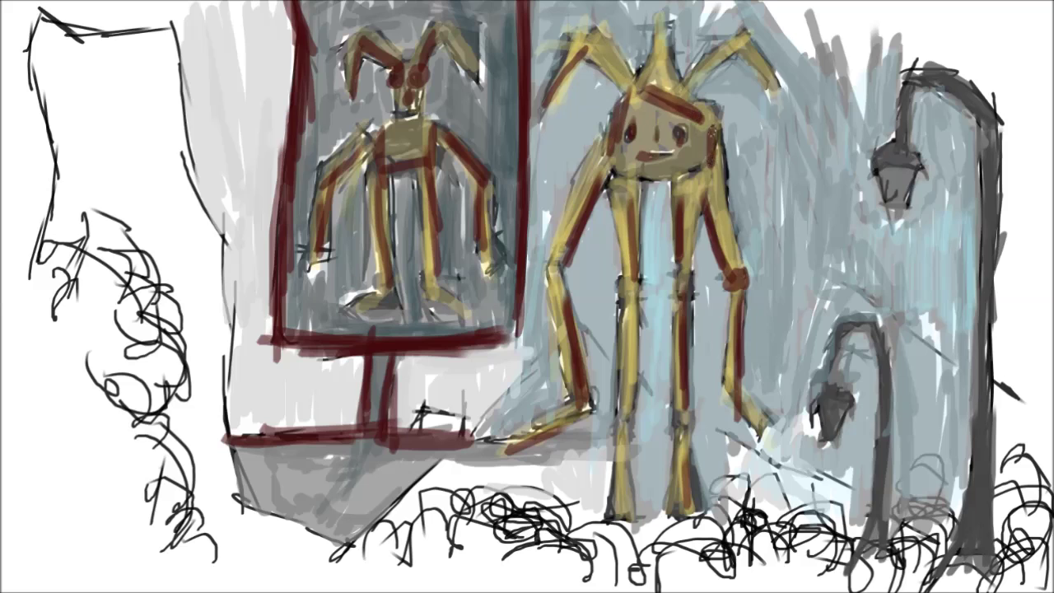
pyautogui.moveTo(657, 8); pyautogui.dragTo(632, 82)
pyautogui.moveTo(746, 35); pyautogui.dragTo(677, 89)
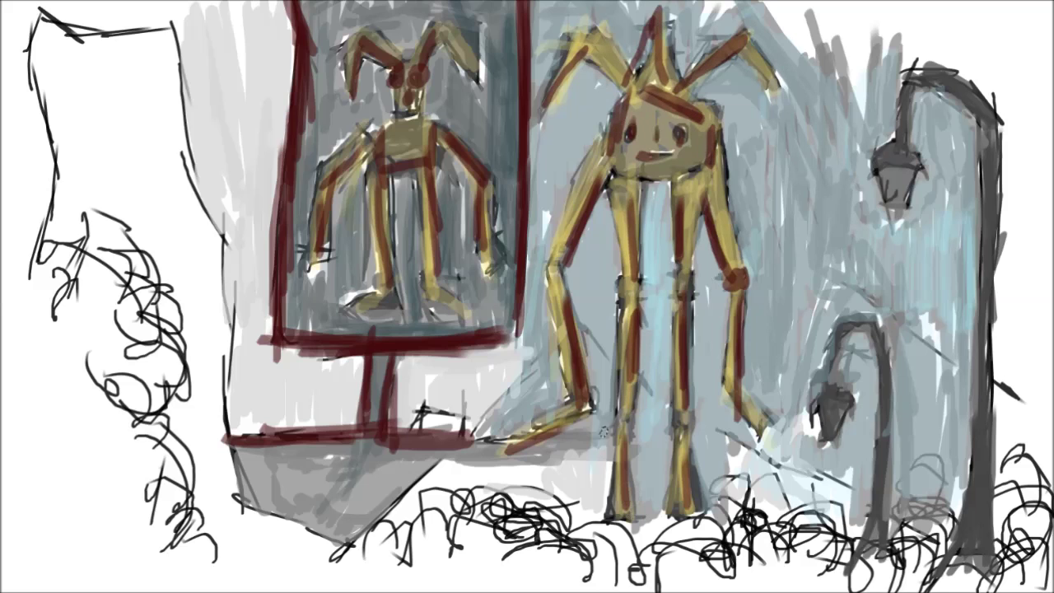
pyautogui.moveTo(638, 434); pyautogui.dragTo(723, 436)
# Fill the top-left building dark red and outline the left wall and floor.
pyautogui.moveTo(221, 247)
pyautogui.mouseDown()
pyautogui.moveTo(156, 74)
pyautogui.moveTo(115, 198)
pyautogui.moveTo(33, 24)
pyautogui.moveTo(71, 205)
pyautogui.moveTo(177, 337)
pyautogui.moveTo(206, 350)
pyautogui.moveTo(198, 461)
pyautogui.moveTo(201, 332)
pyautogui.moveTo(346, 559)
pyautogui.mouseUp()
pyautogui.moveTo(210, 506)
pyautogui.mouseDown()
pyautogui.moveTo(346, 568)
pyautogui.moveTo(433, 473)
pyautogui.mouseUp()
pyautogui.moveTo(354, 551); pyautogui.dragTo(568, 494)
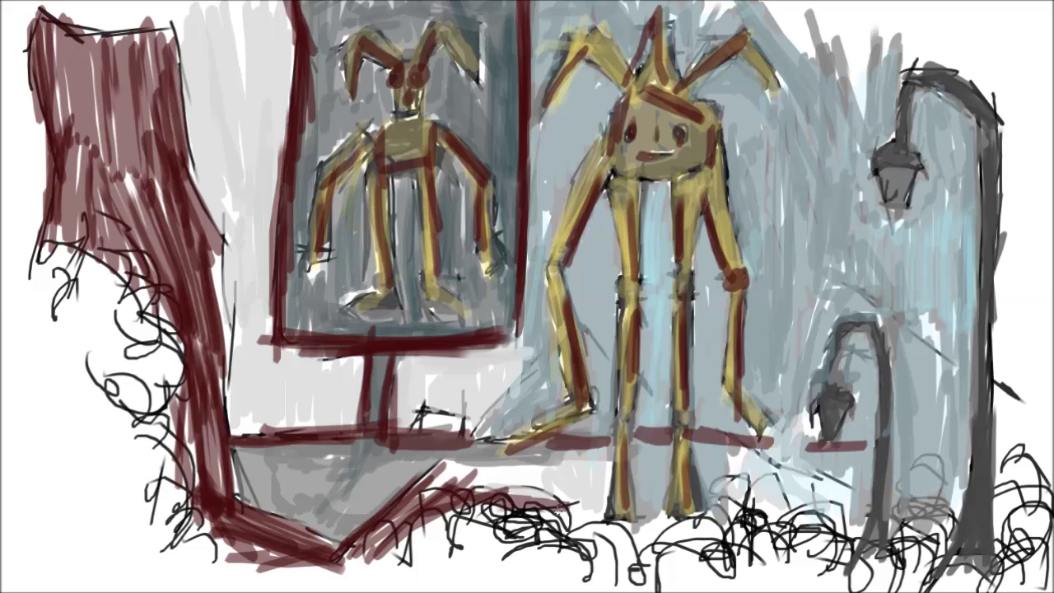
pyautogui.moveTo(436, 494); pyautogui.dragTo(609, 469)
pyautogui.moveTo(465, 481); pyautogui.dragTo(601, 474)
pyautogui.moveTo(729, 473); pyautogui.dragTo(873, 502)
pyautogui.moveTo(765, 531); pyautogui.dragTo(856, 486)
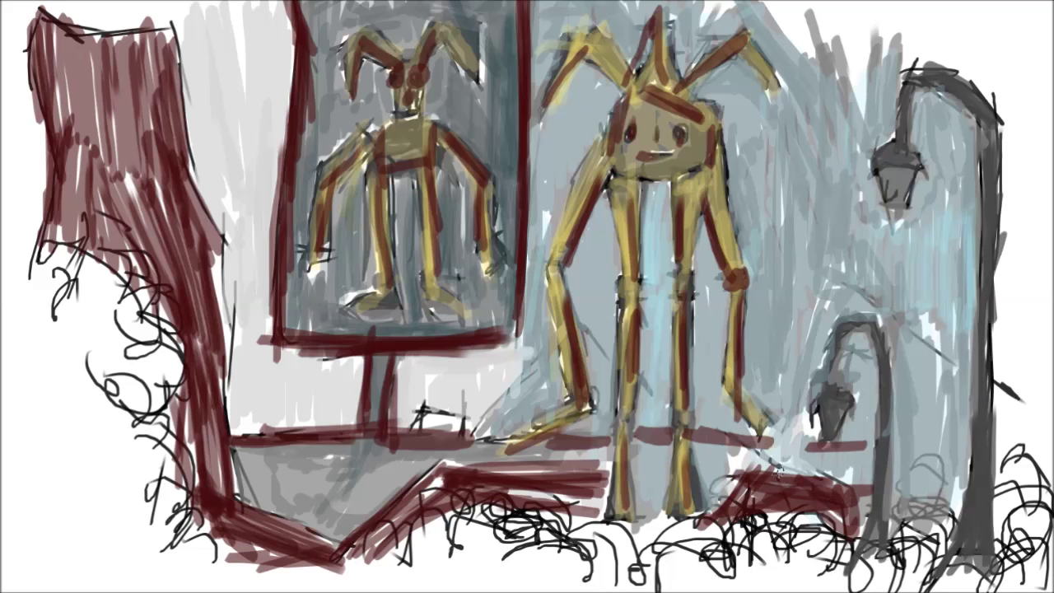
# Paint a dark red strip along the right edge of the scene.
pyautogui.moveTo(898, 564); pyautogui.dragTo(971, 494)
pyautogui.moveTo(1017, 555); pyautogui.dragTo(1009, 408)
pyautogui.moveTo(1008, 510); pyautogui.dragTo(996, 288)
pyautogui.moveTo(1000, 412); pyautogui.dragTo(1025, 194)
pyautogui.moveTo(1021, 206)
pyautogui.mouseDown()
pyautogui.moveTo(1030, 371)
pyautogui.moveTo(1006, 125)
pyautogui.mouseUp()
pyautogui.moveTo(1011, 86); pyautogui.dragTo(992, 426)
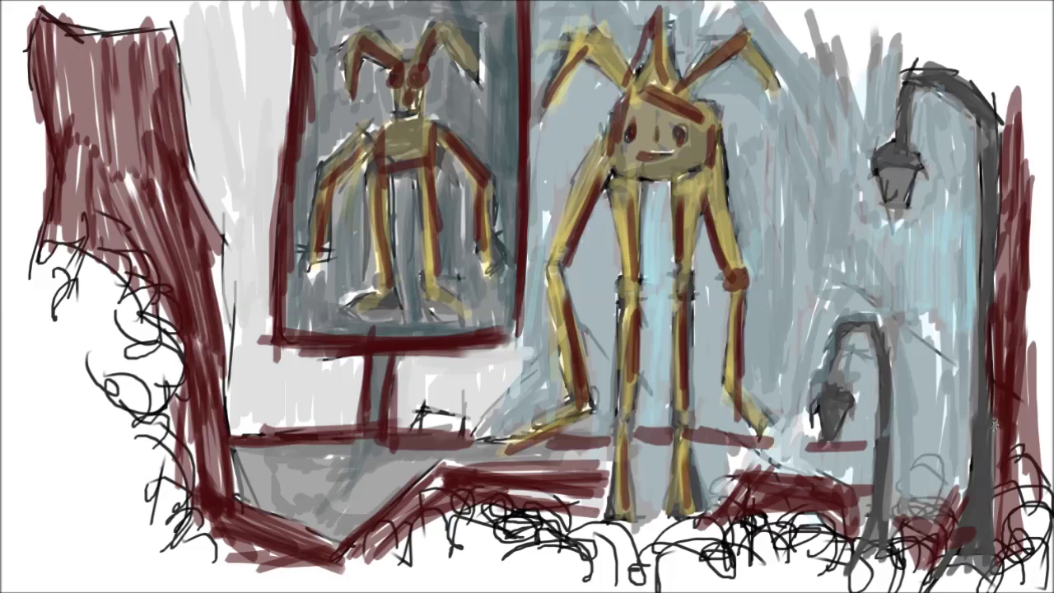
pyautogui.click(431, 172)
# Repaint the tall and small lampposts and their heads in dark teal.
pyautogui.click(512, 172)
pyautogui.click(675, 395)
pyautogui.moveTo(906, 95); pyautogui.dragTo(988, 149)
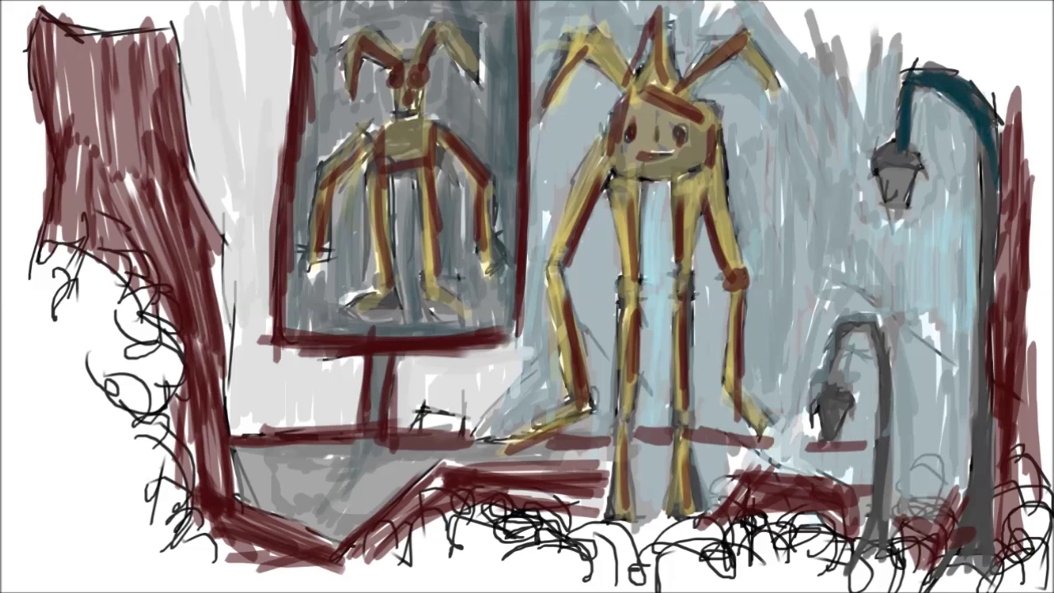
pyautogui.moveTo(988, 99); pyautogui.dragTo(984, 362)
pyautogui.moveTo(986, 272); pyautogui.dragTo(978, 544)
pyautogui.moveTo(971, 444); pyautogui.dragTo(959, 527)
pyautogui.moveTo(877, 149); pyautogui.dragTo(913, 164)
pyautogui.moveTo(833, 387)
pyautogui.mouseDown()
pyautogui.moveTo(899, 310)
pyautogui.moveTo(874, 544)
pyautogui.mouseUp()
pyautogui.moveTo(876, 470); pyautogui.dragTo(871, 560)
pyautogui.moveTo(802, 395); pyautogui.dragTo(844, 444)
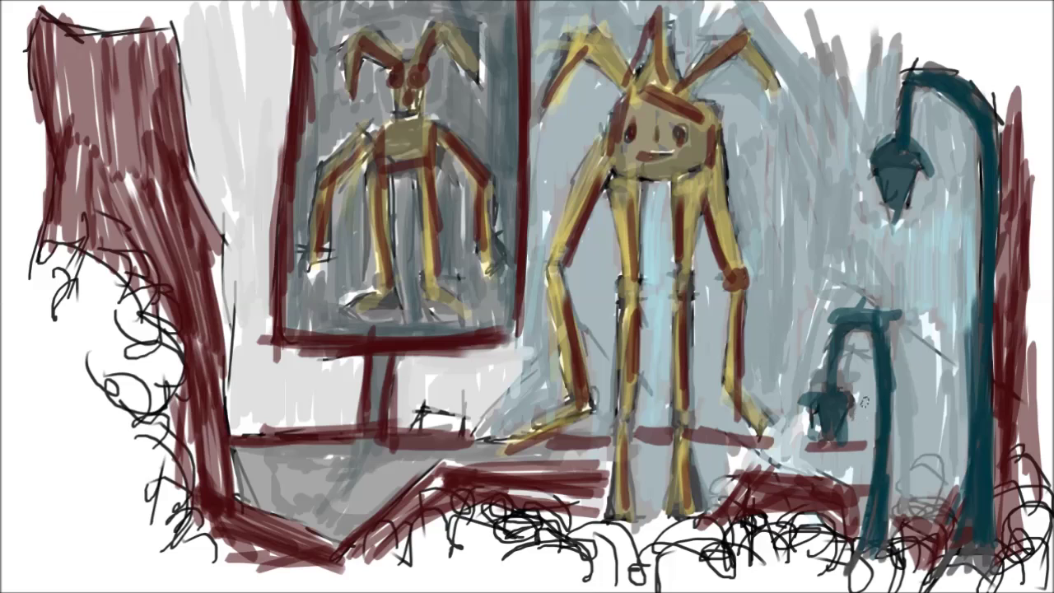
# Add thick teal marks over the left scribbles and the top-left corner.
pyautogui.moveTo(136, 311); pyautogui.dragTo(133, 412)
pyautogui.moveTo(226, 8); pyautogui.dragTo(218, 214)
pyautogui.moveTo(206, 29); pyautogui.dragTo(284, 58)
pyautogui.moveTo(222, 4); pyautogui.dragTo(224, 115)
pyautogui.moveTo(206, 25); pyautogui.dragTo(280, 46)
pyautogui.moveTo(238, 78); pyautogui.dragTo(288, 82)
pyautogui.moveTo(263, 74); pyautogui.dragTo(265, 128)
# Add teal marks on the left wall and the light area beside it.
pyautogui.moveTo(240, 224); pyautogui.dragTo(237, 346)
pyautogui.moveTo(230, 232)
pyautogui.mouseDown()
pyautogui.moveTo(277, 226)
pyautogui.moveTo(231, 423)
pyautogui.mouseUp()
pyautogui.moveTo(301, 374); pyautogui.dragTo(295, 432)
pyautogui.moveTo(306, 387); pyautogui.dragTo(339, 399)
pyautogui.moveTo(325, 366); pyautogui.dragTo(321, 416)
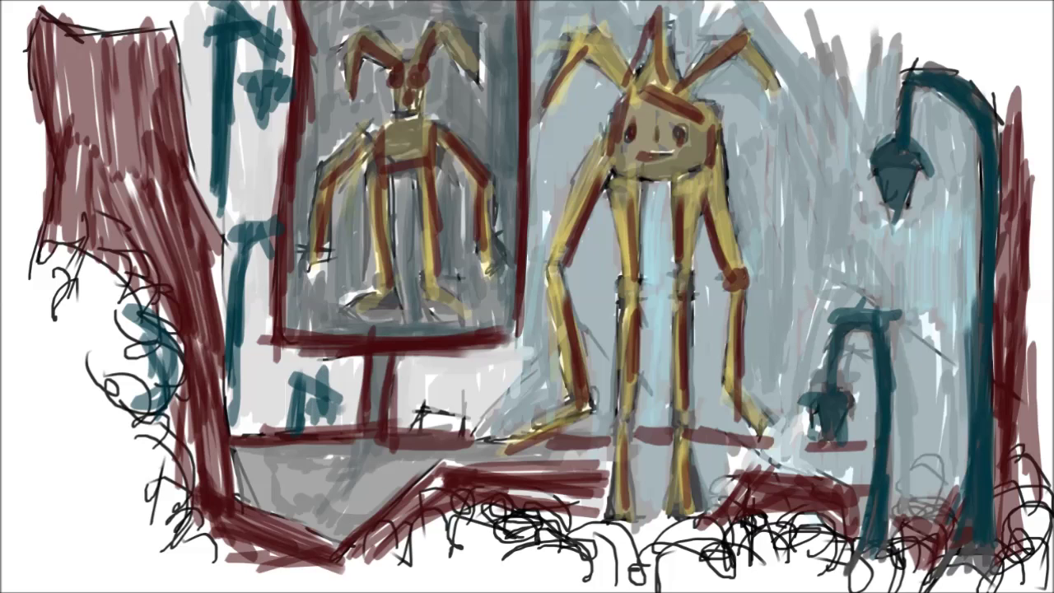
# In dark red, paint verticals beside the right lamp and lines along the top.
pyautogui.click(675, 395)
pyautogui.moveTo(860, 333); pyautogui.dragTo(858, 443)
pyautogui.moveTo(868, 161); pyautogui.dragTo(866, 274)
pyautogui.moveTo(866, 42); pyautogui.dragTo(864, 274)
pyautogui.moveTo(856, 48); pyautogui.dragTo(666, 35)
pyautogui.moveTo(245, 47); pyautogui.dragTo(175, 51)
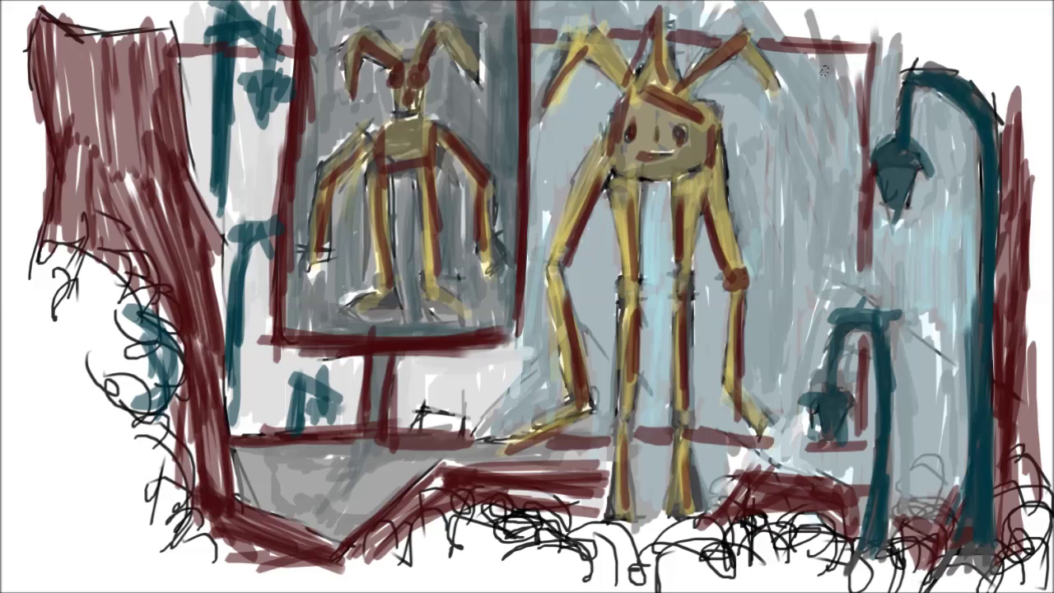
pyautogui.moveTo(862, 194); pyautogui.dragTo(865, 319)
pyautogui.moveTo(868, 55); pyautogui.dragTo(869, 290)
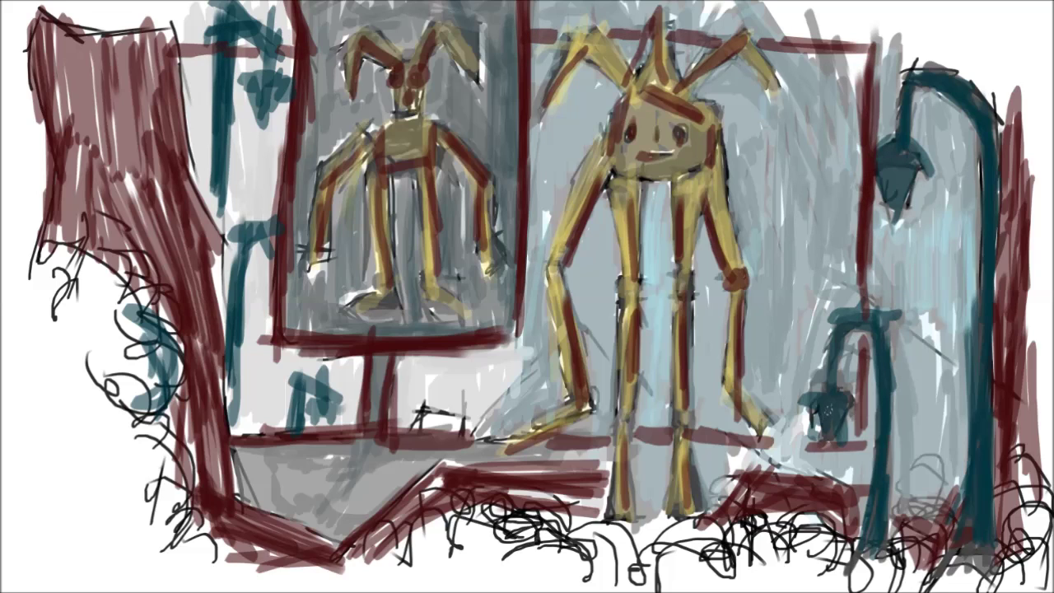
# Paint dark red over the left scribbles and along the bottom.
pyautogui.moveTo(66, 247); pyautogui.dragTo(148, 350)
pyautogui.moveTo(62, 272); pyautogui.dragTo(152, 404)
pyautogui.moveTo(90, 391)
pyautogui.mouseDown()
pyautogui.moveTo(185, 552)
pyautogui.moveTo(268, 527)
pyautogui.mouseUp()
pyautogui.moveTo(592, 568); pyautogui.dragTo(464, 530)
pyautogui.moveTo(547, 547)
pyautogui.mouseDown()
pyautogui.moveTo(753, 535)
pyautogui.moveTo(914, 559)
pyautogui.moveTo(992, 478)
pyautogui.mouseUp()
# Switch back to dark teal and cover the left and lower-left scribbles.
pyautogui.click(630, 331)
pyautogui.click(678, 396)
pyautogui.moveTo(66, 264); pyautogui.dragTo(172, 330)
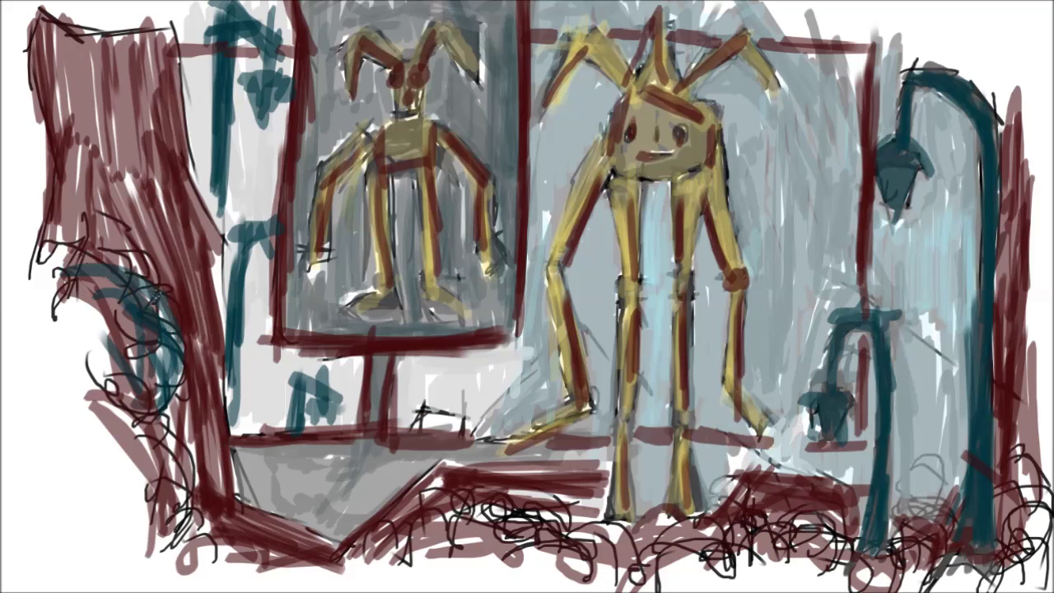
pyautogui.moveTo(50, 247); pyautogui.dragTo(165, 321)
pyautogui.moveTo(58, 276); pyautogui.dragTo(156, 412)
pyautogui.moveTo(107, 354); pyautogui.dragTo(185, 519)
pyautogui.moveTo(98, 412); pyautogui.dragTo(206, 568)
pyautogui.moveTo(148, 503)
pyautogui.mouseDown()
pyautogui.moveTo(263, 560)
pyautogui.moveTo(428, 535)
pyautogui.mouseUp()
pyautogui.moveTo(370, 568); pyautogui.dragTo(498, 506)
# Paint teal over the bottom-centre and bottom-right scribbles.
pyautogui.moveTo(416, 551); pyautogui.dragTo(551, 527)
pyautogui.moveTo(448, 560)
pyautogui.mouseDown()
pyautogui.moveTo(577, 540)
pyautogui.moveTo(708, 559)
pyautogui.mouseUp()
pyautogui.moveTo(642, 544); pyautogui.dragTo(794, 568)
pyautogui.moveTo(756, 514)
pyautogui.mouseDown()
pyautogui.moveTo(847, 581)
pyautogui.moveTo(938, 535)
pyautogui.mouseUp()
pyautogui.moveTo(936, 572)
pyautogui.mouseDown()
pyautogui.moveTo(1046, 519)
pyautogui.moveTo(1000, 461)
pyautogui.mouseUp()
pyautogui.moveTo(973, 506); pyautogui.dragTo(889, 530)
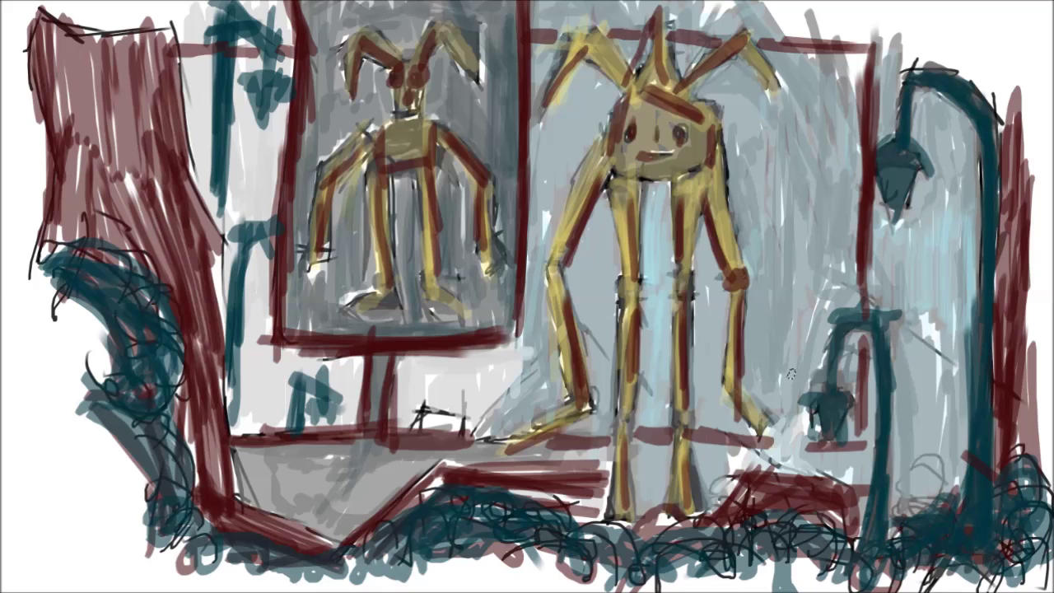